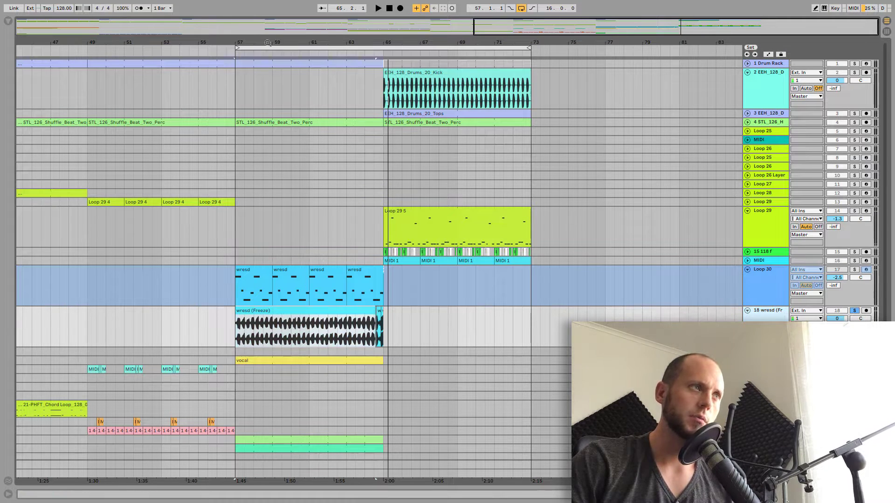
- Undo the last track change and solo the Loop 30 track
{"action": "key", "text": "z"}
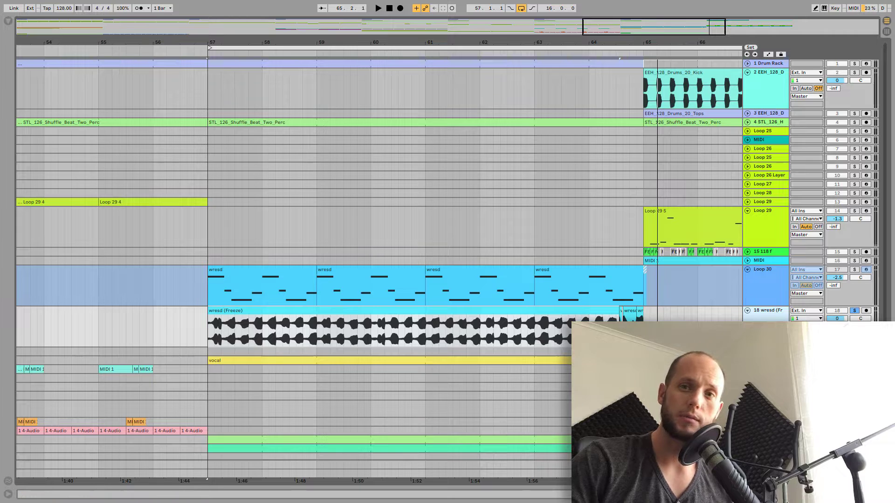
{"action": "left_click", "coordinate": [556, 312]}
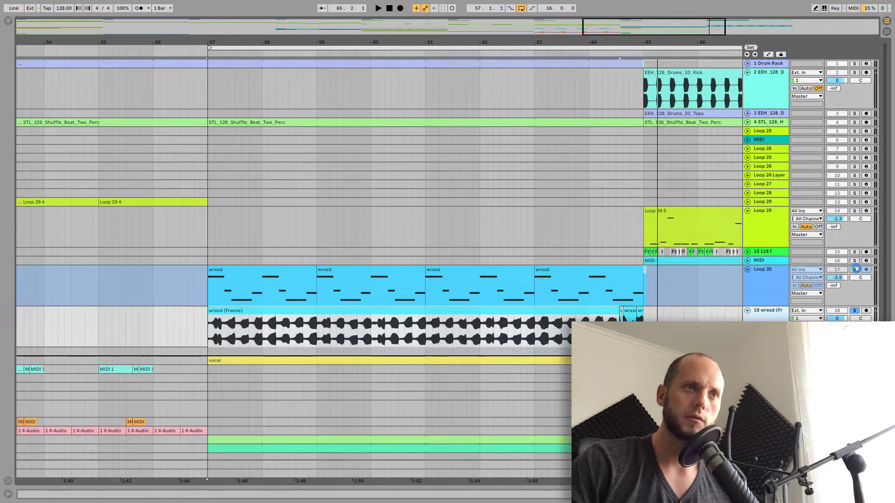
{"action": "key", "text": "ctrl+z"}
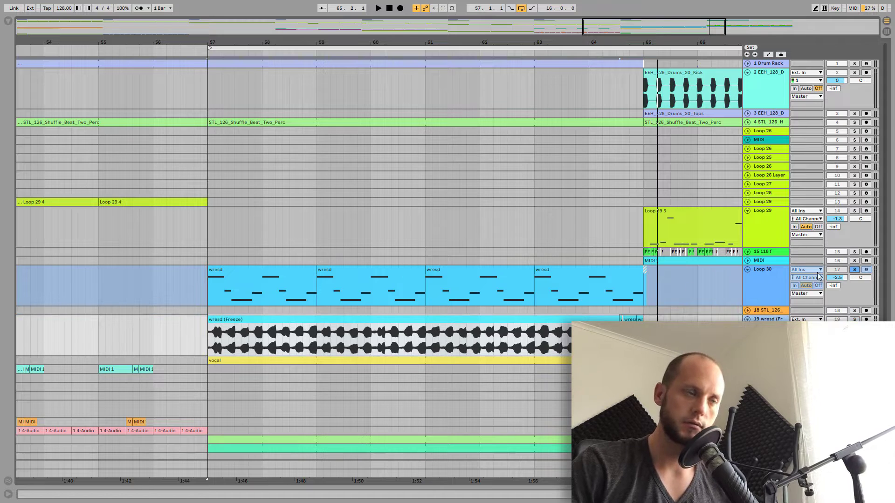
- Play the last wresd clip on the Loop 30 track, from bar 63 to bar 65
{"action": "left_click", "coordinate": [570, 282]}
{"action": "key", "text": "space"}
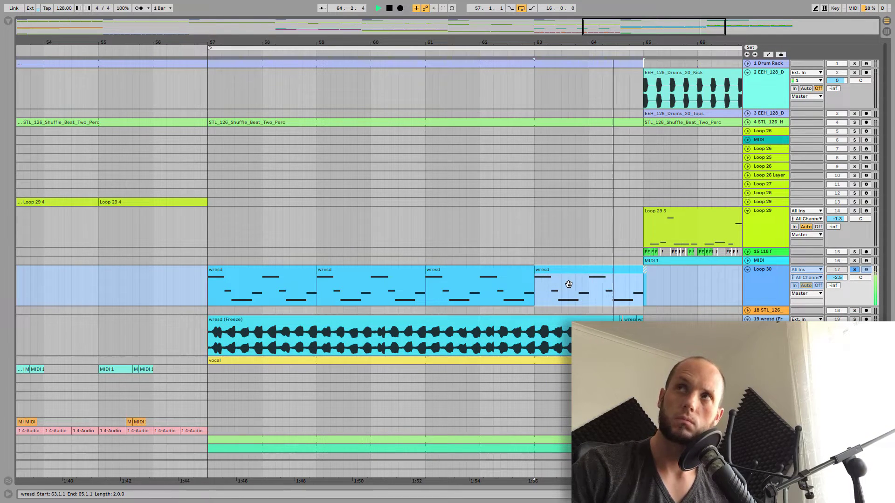
{"action": "key", "text": "space"}
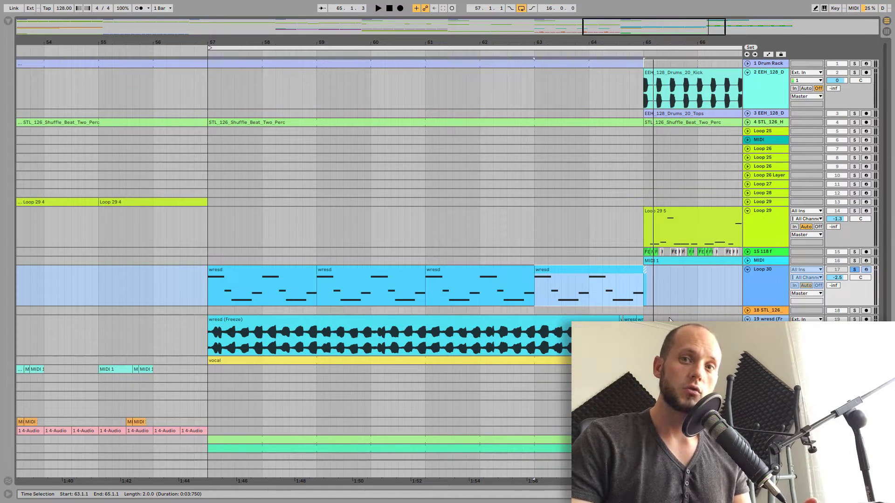
- Solo the wresd (Freeze) audio track and play its short slice starting at 64.3.3
{"action": "left_click_drag", "start_coordinate": [640, 45], "coordinate": [640, 60]}
{"action": "left_click", "coordinate": [584, 319]}
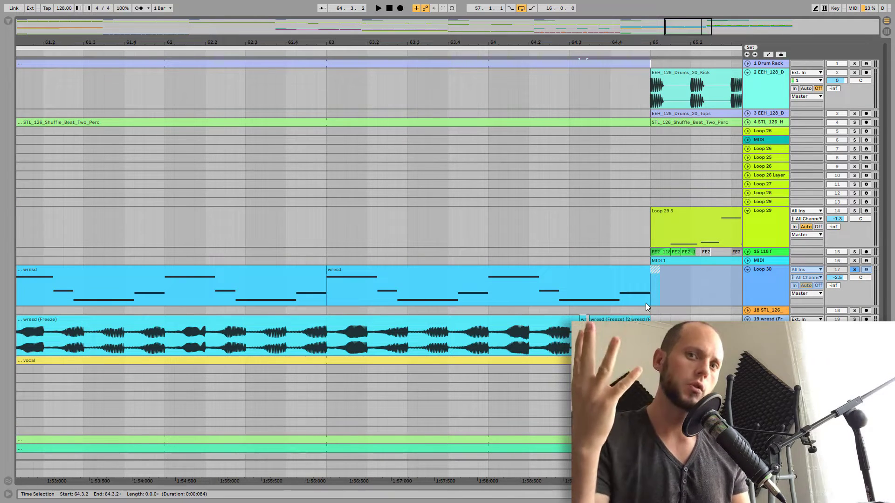
{"action": "left_click", "coordinate": [608, 329]}
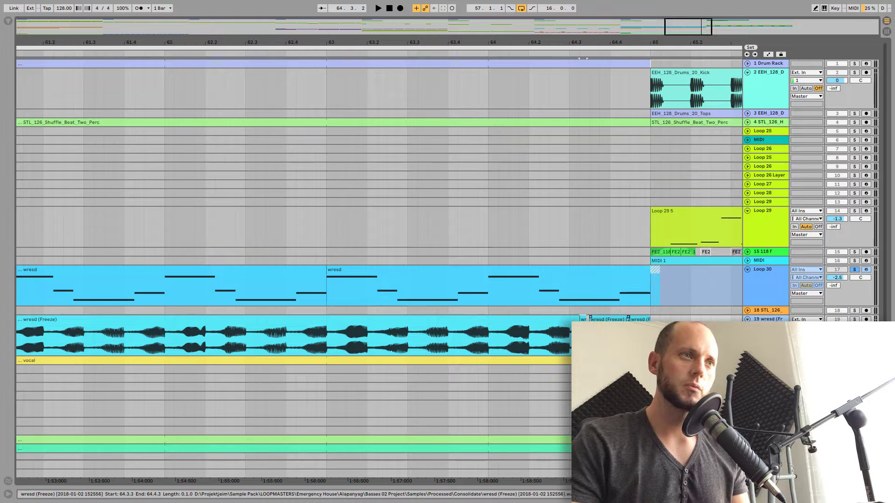
{"action": "key", "text": "space"}
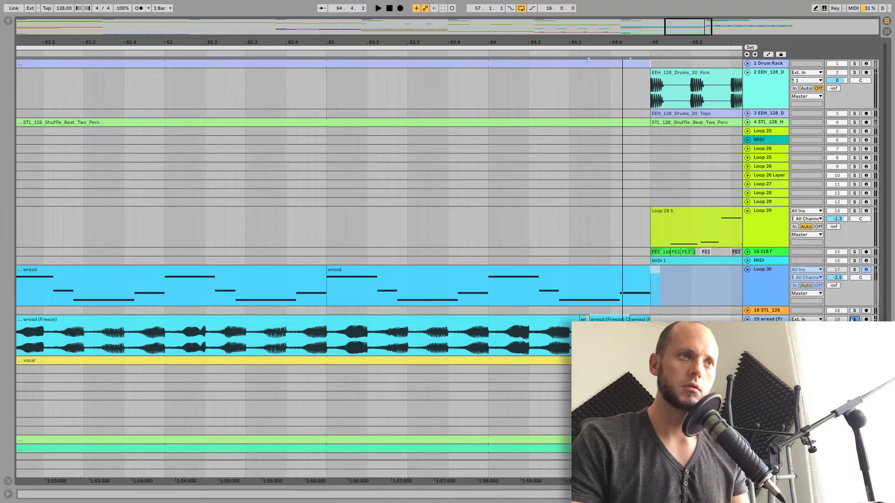
{"action": "key", "text": "space"}
{"action": "key", "text": "space"}
{"action": "key", "text": "space"}
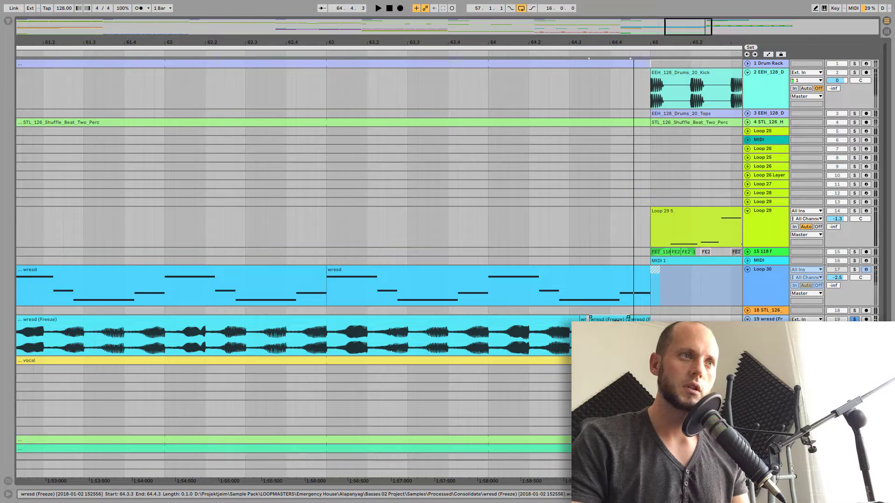
- Examine the sample settings of the short slices at the end of the wresd (Freeze) track
{"action": "double_click", "coordinate": [610, 320]}
{"action": "scroll", "coordinate": [625, 267], "scroll_direction": "down", "scroll_amount": 2}
{"action": "left_click", "coordinate": [639, 245], "text": "shift"}
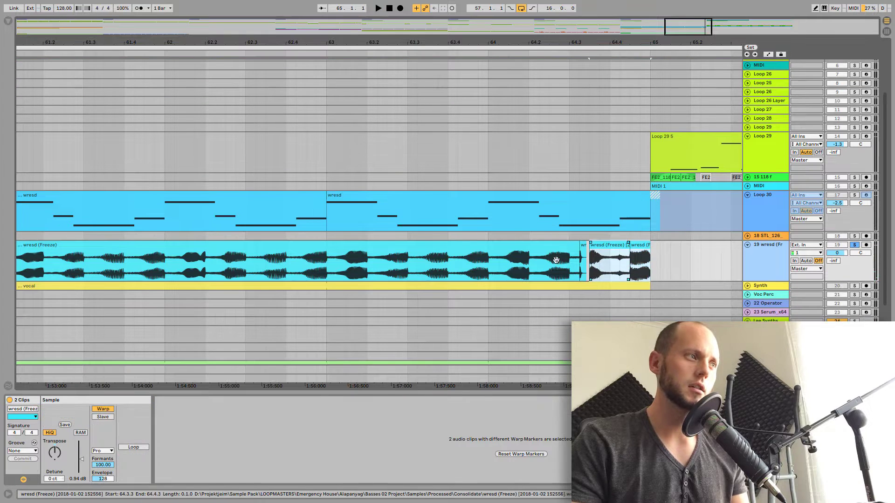
{"action": "left_click", "coordinate": [596, 248]}
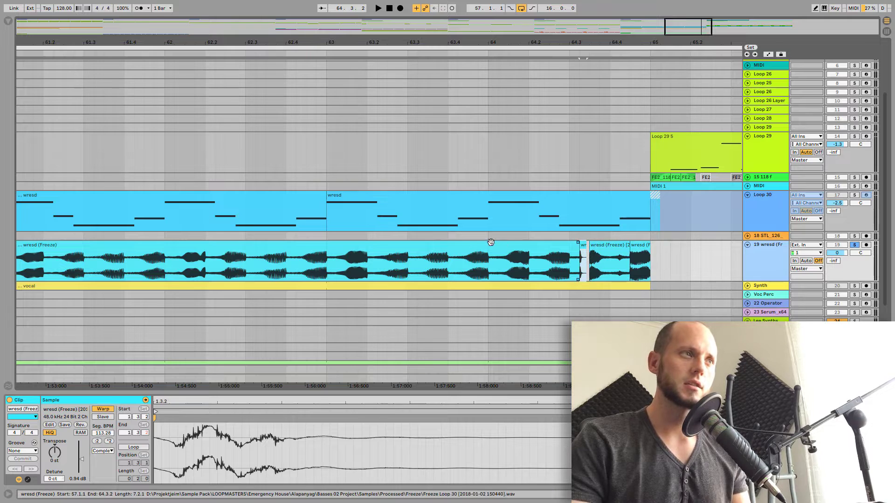
- Split the long wresd (Freeze) clip at bars 63 and 64 to isolate a one-bar clip, and play it
{"action": "left_click", "coordinate": [336, 260]}
{"action": "double_click", "coordinate": [330, 260]}
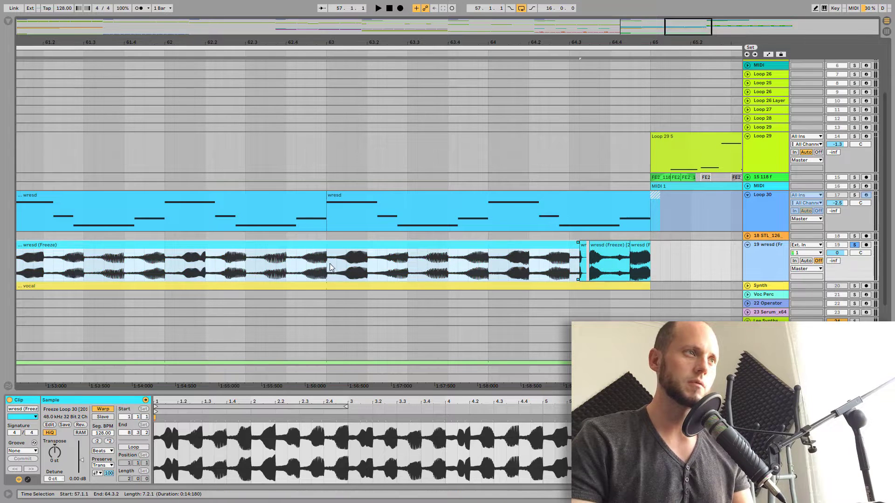
{"action": "left_click", "coordinate": [326, 267]}
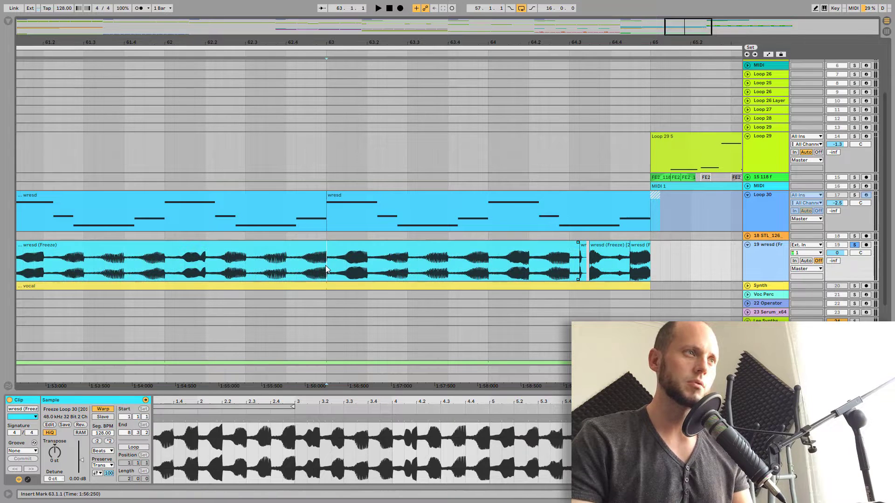
{"action": "left_click", "coordinate": [489, 266], "text": "shift"}
{"action": "key", "text": "ctrl+e"}
{"action": "key", "text": "space"}
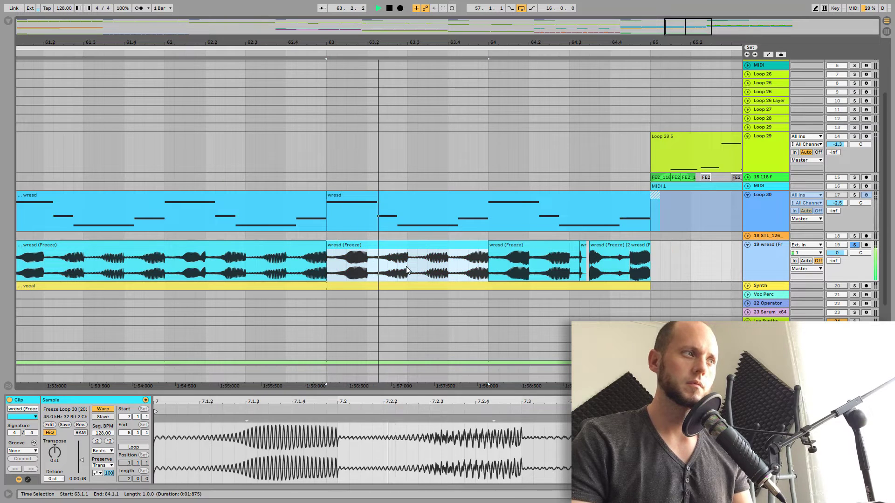
{"action": "key", "text": "space"}
- Transpose the isolated bar 63 clip up 12 semitones and set its warp mode to Complex Pro
{"action": "left_click_drag", "start_coordinate": [55, 452], "coordinate": [55, 453]}
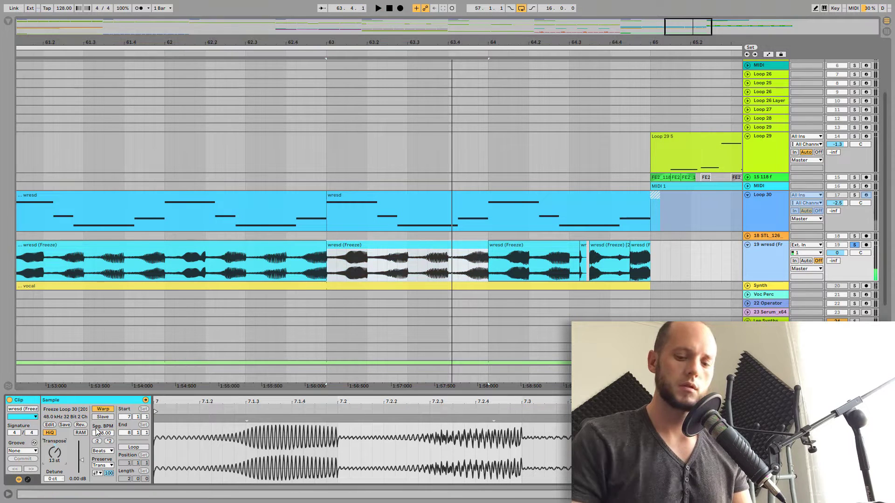
{"action": "key", "text": "space"}
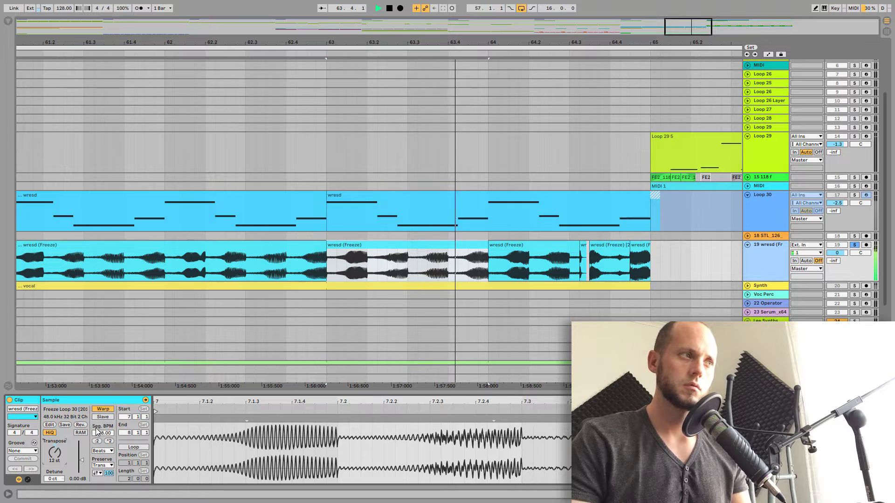
{"action": "left_click", "coordinate": [104, 451]}
{"action": "left_click", "coordinate": [106, 444]}
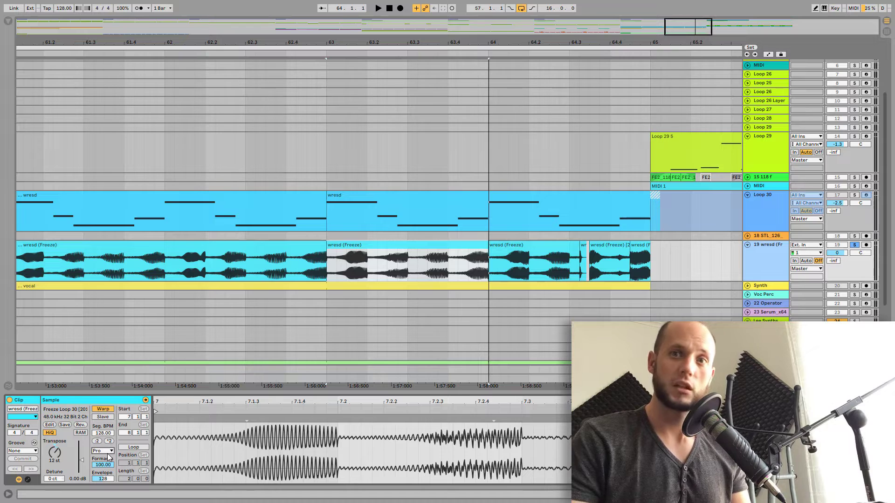
- Set the isolated clip's Formants to 0 and play it to compare the sound
{"action": "left_click", "coordinate": [369, 242]}
{"action": "key", "text": "space"}
{"action": "left_click_drag", "start_coordinate": [102, 465], "coordinate": [102, 501]}
{"action": "key", "text": "space"}
{"action": "key", "text": "space"}
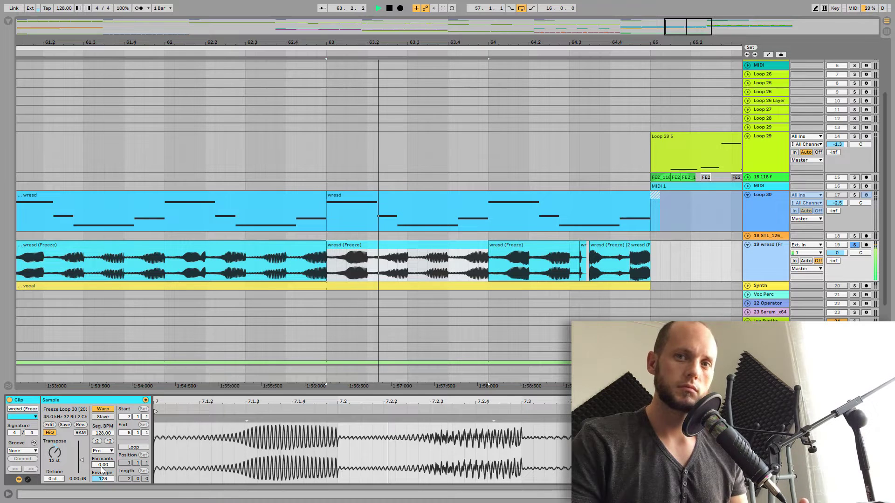
{"action": "key", "text": "space"}
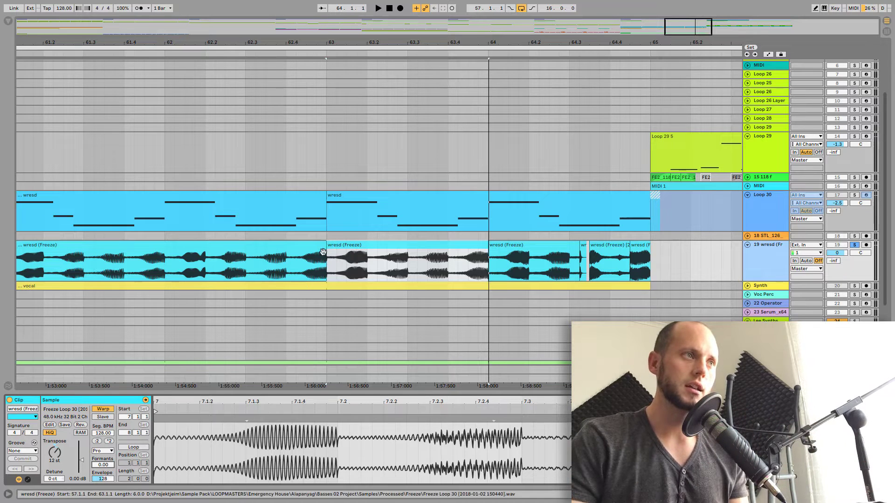
- Extend the preceding wresd (Freeze) clip over the transposed clip up to bar 64 and play the track
{"action": "left_click_drag", "start_coordinate": [336, 248], "coordinate": [488, 263]}
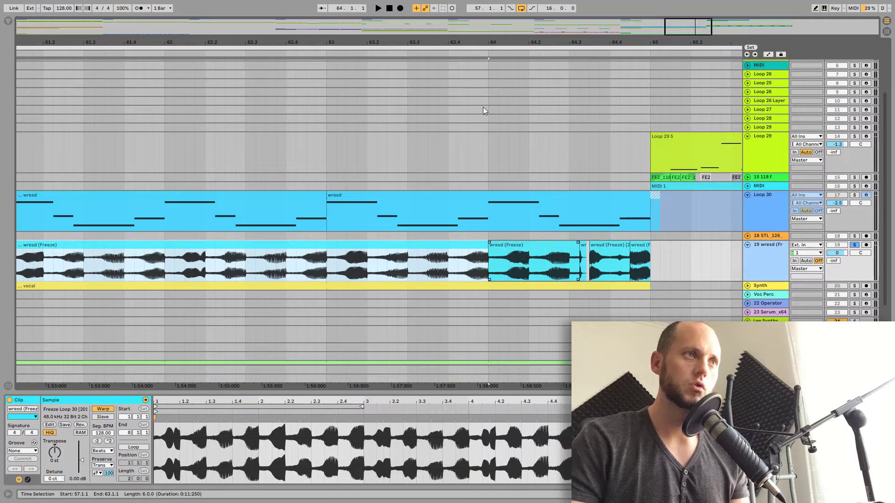
{"action": "left_click_drag", "start_coordinate": [483, 41], "coordinate": [483, 9]}
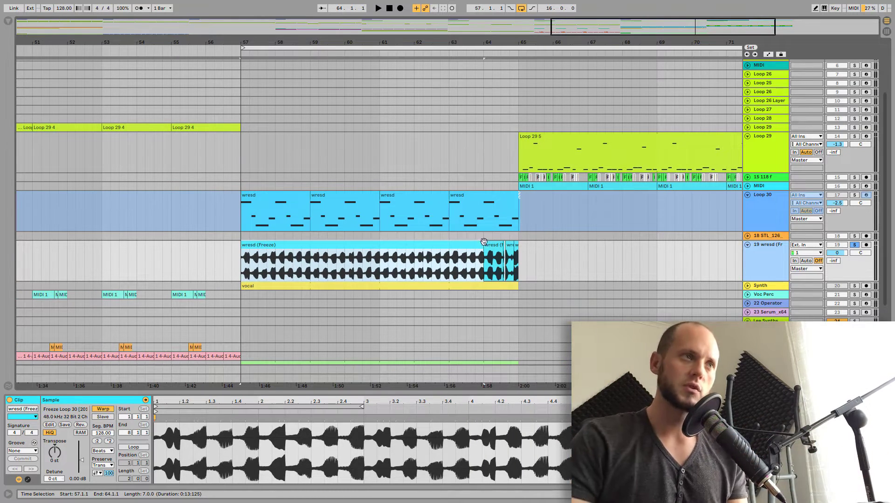
{"action": "key", "text": "space"}
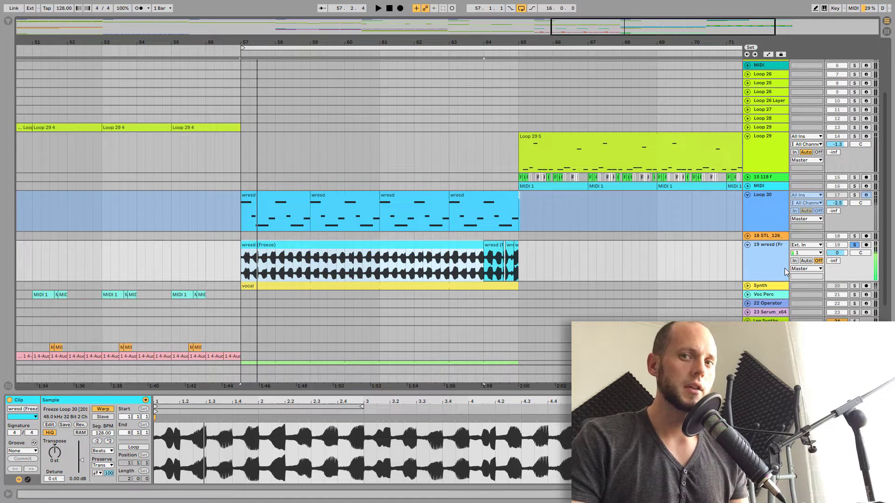
{"action": "left_click", "coordinate": [465, 269]}
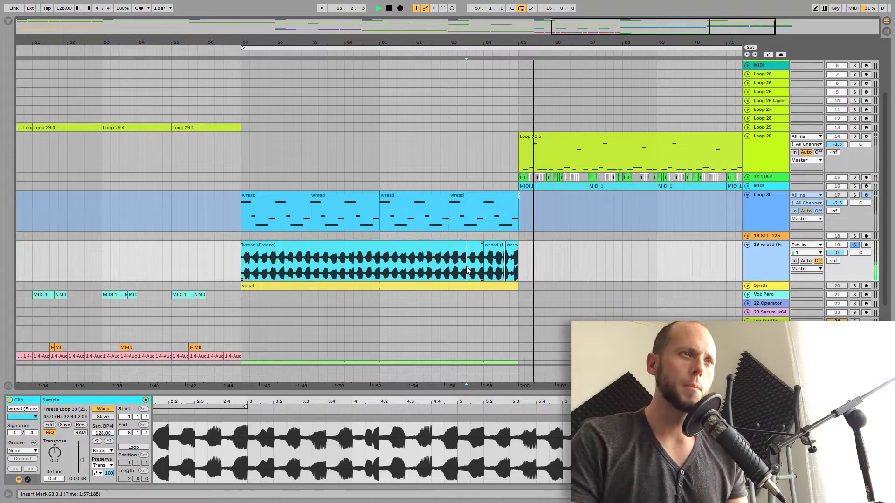
- Show the Loop 30 track's device chain, solo that track and play its wresd clips
{"action": "double_click", "coordinate": [764, 246]}
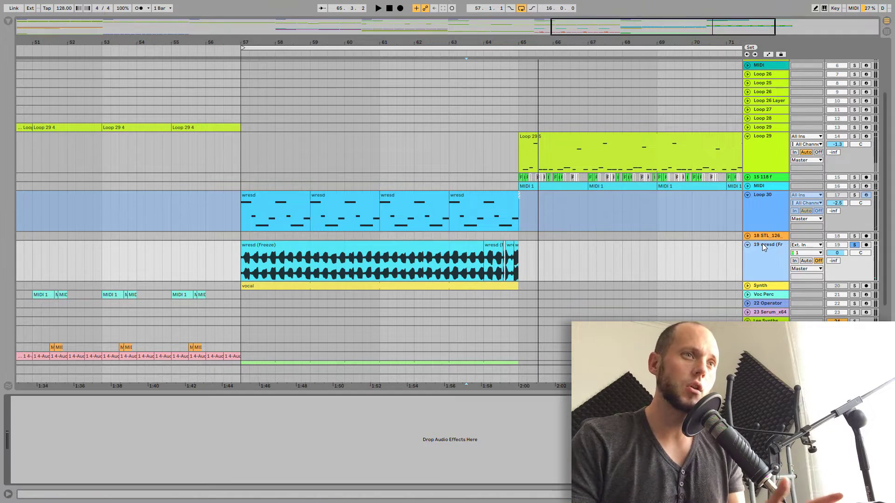
{"action": "left_click", "coordinate": [769, 200]}
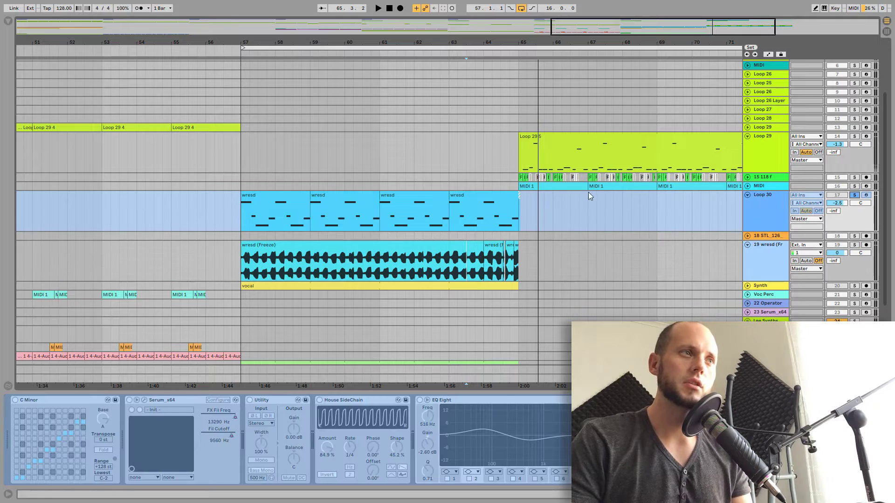
{"action": "left_click", "coordinate": [282, 194]}
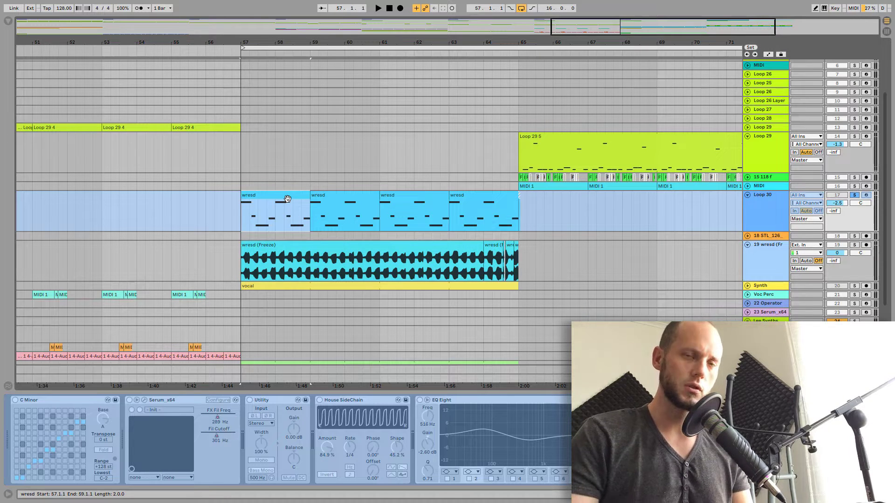
{"action": "key", "text": "space"}
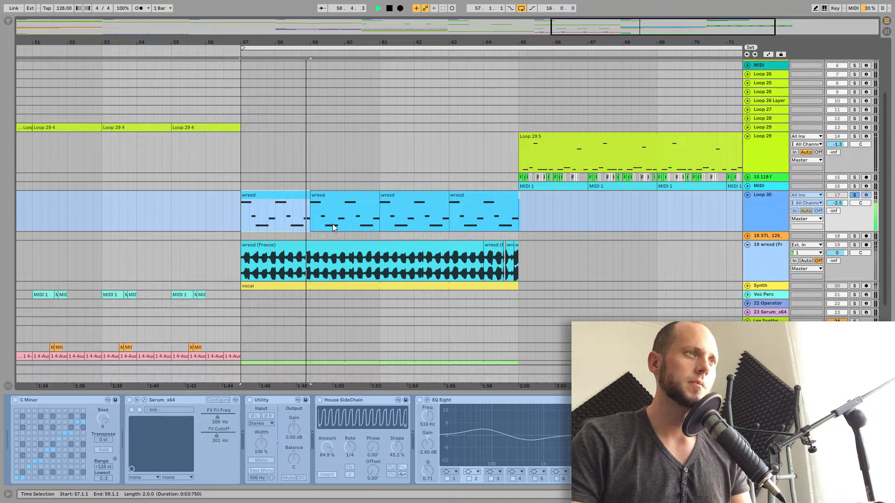
{"action": "left_click", "coordinate": [485, 220]}
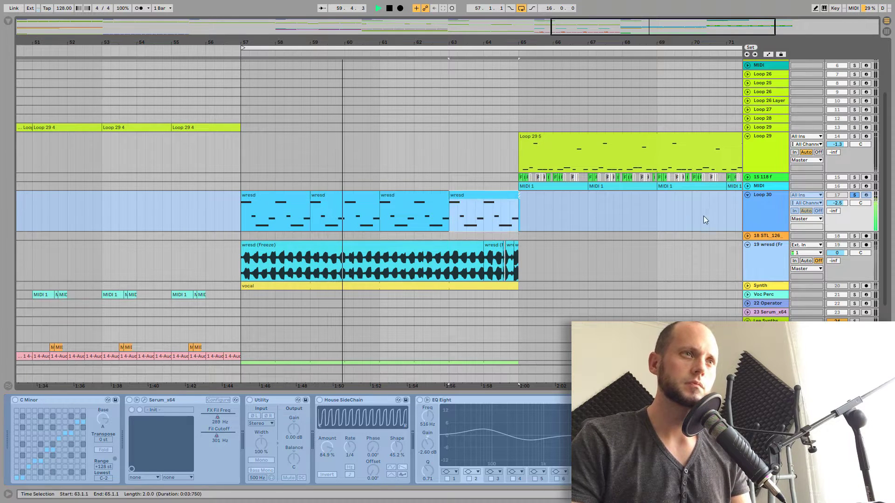
{"action": "key", "text": "space"}
- Unfreeze the Loop 30 track and delete the C Minor device from its chain
{"action": "right_click", "coordinate": [764, 196]}
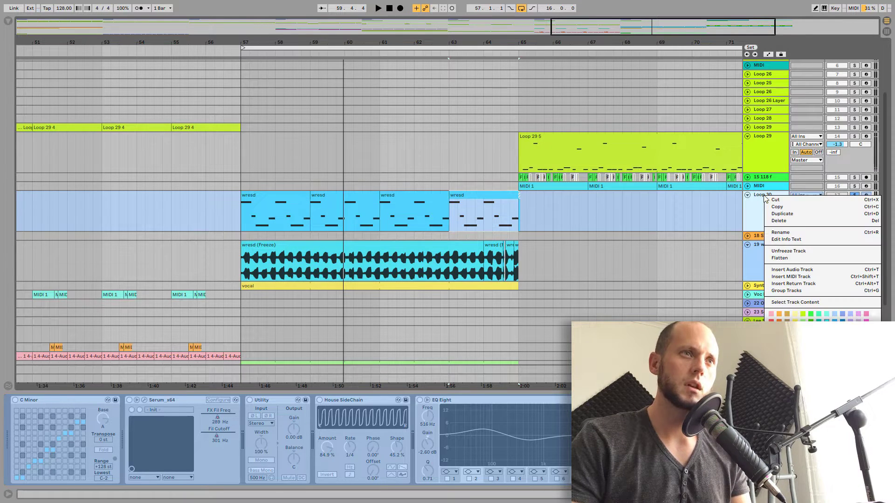
{"action": "left_click", "coordinate": [798, 251]}
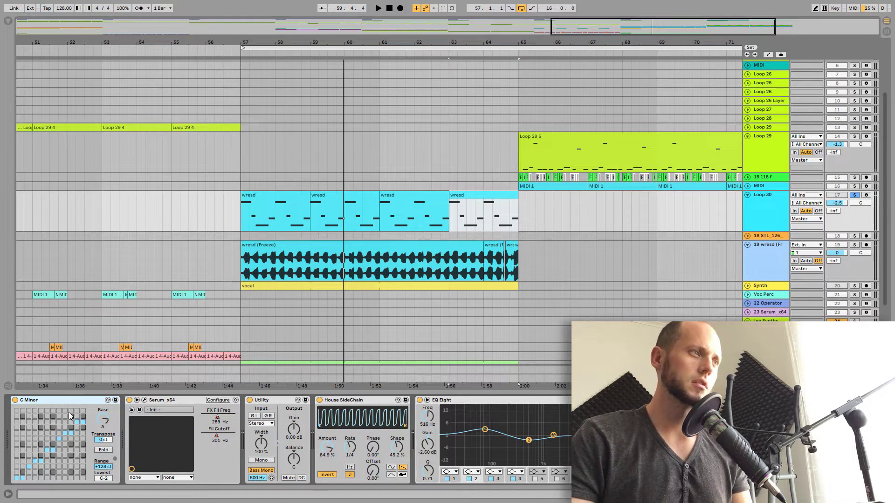
{"action": "key", "text": "Delete"}
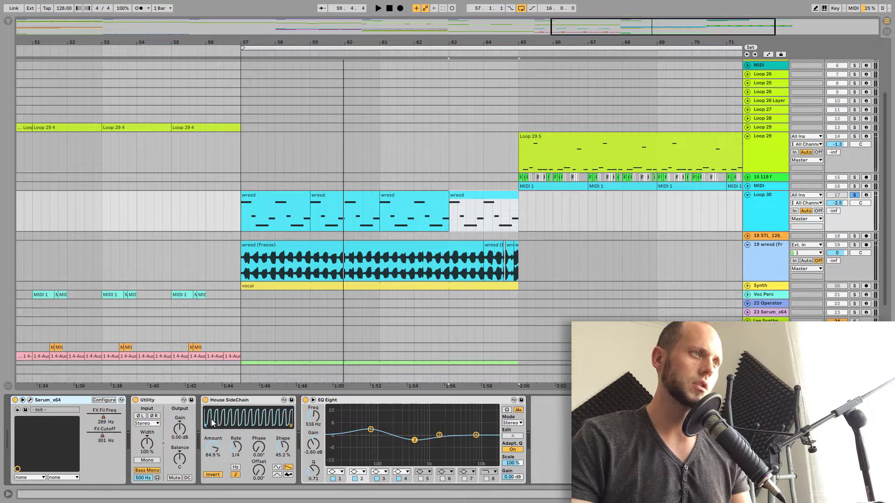
- Look over the Utility and House SideChain devices and find Auto Pan among the browser's audio effects
{"action": "left_click", "coordinate": [160, 404]}
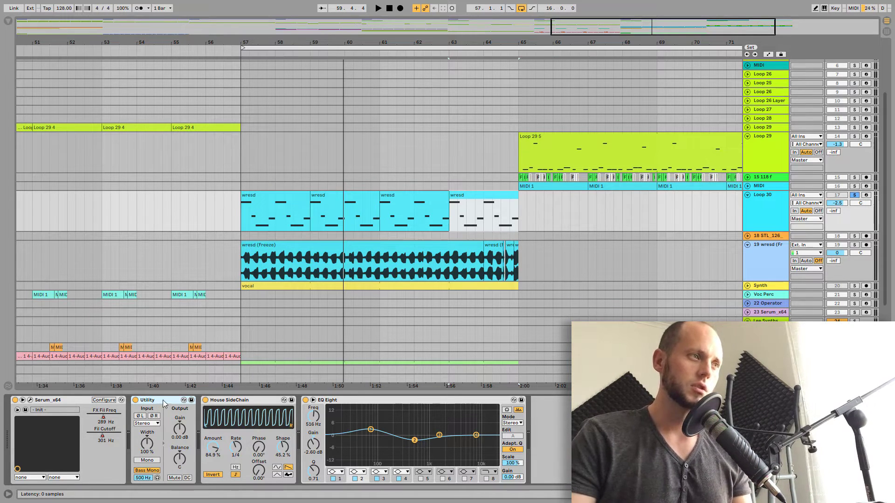
{"action": "left_click", "coordinate": [220, 404]}
{"action": "key", "text": "ctrl+alt+b"}
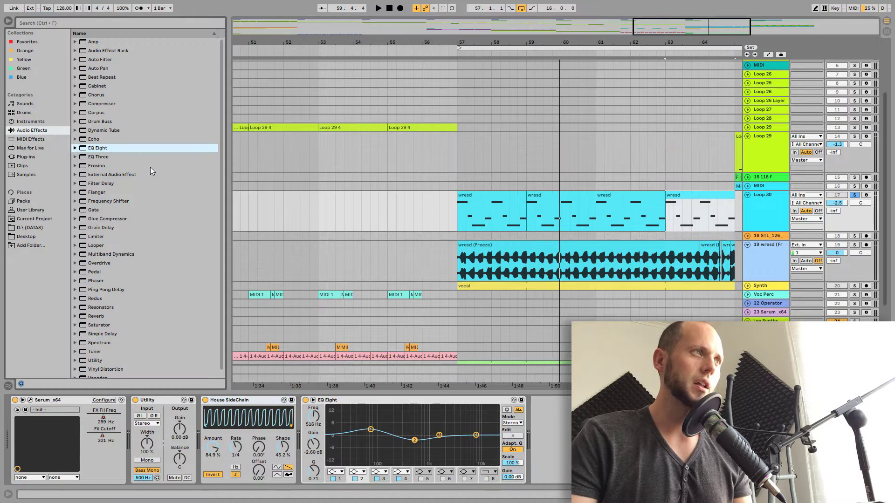
{"action": "left_click", "coordinate": [98, 70]}
- Play the Loop 30 track and deactivate its House SideChain device during playback
{"action": "left_click", "coordinate": [244, 400]}
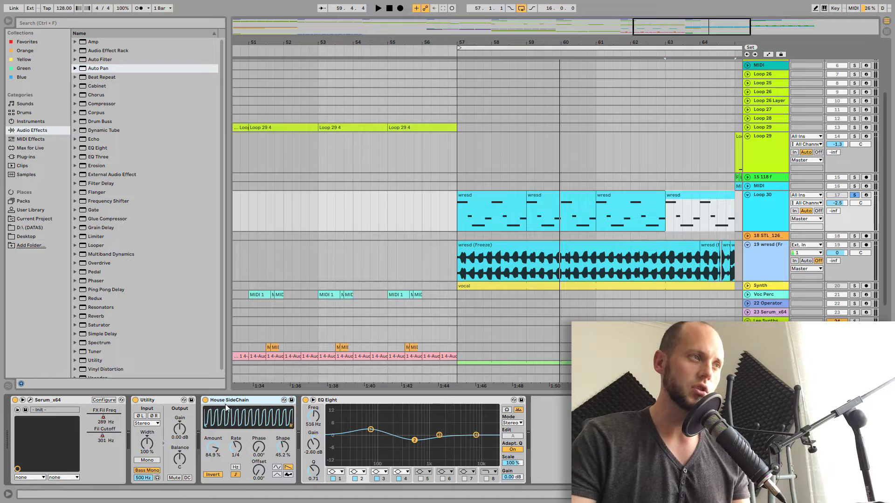
{"action": "key", "text": "space"}
{"action": "left_click", "coordinate": [205, 400]}
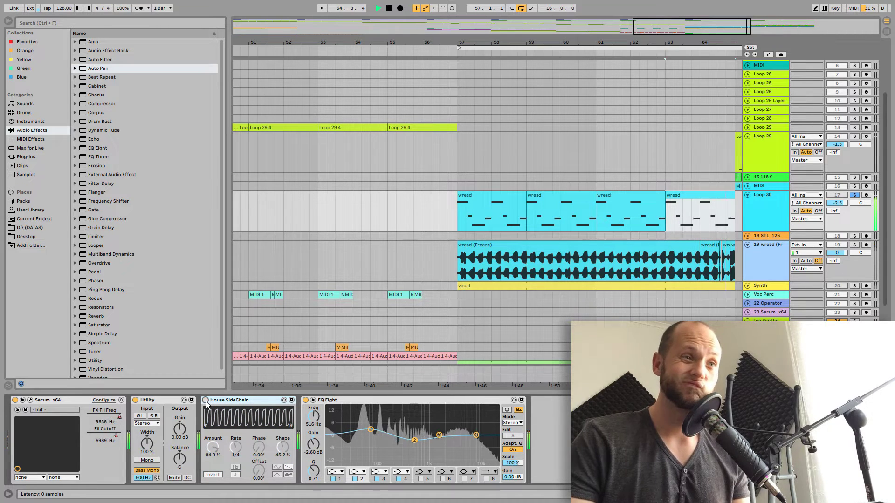
- Reactivate the House SideChain device while the Loop 30 track plays
{"action": "key", "text": "space"}
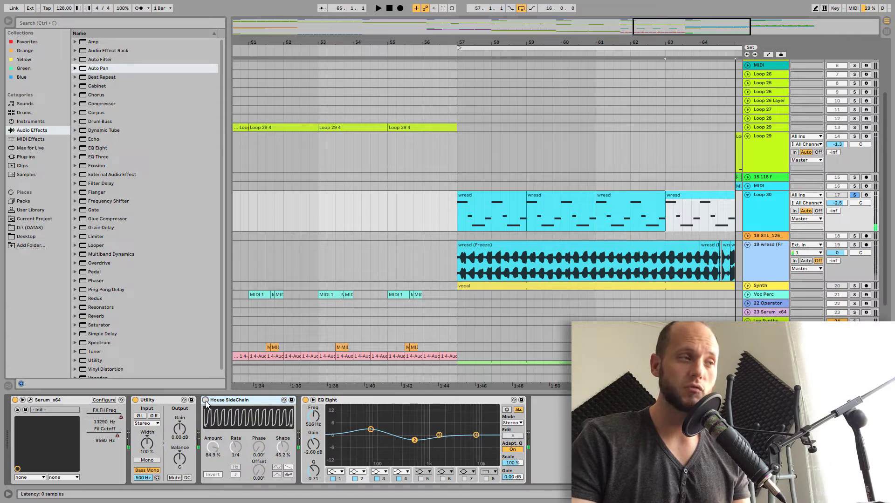
{"action": "key", "text": "space"}
{"action": "left_click", "coordinate": [206, 400]}
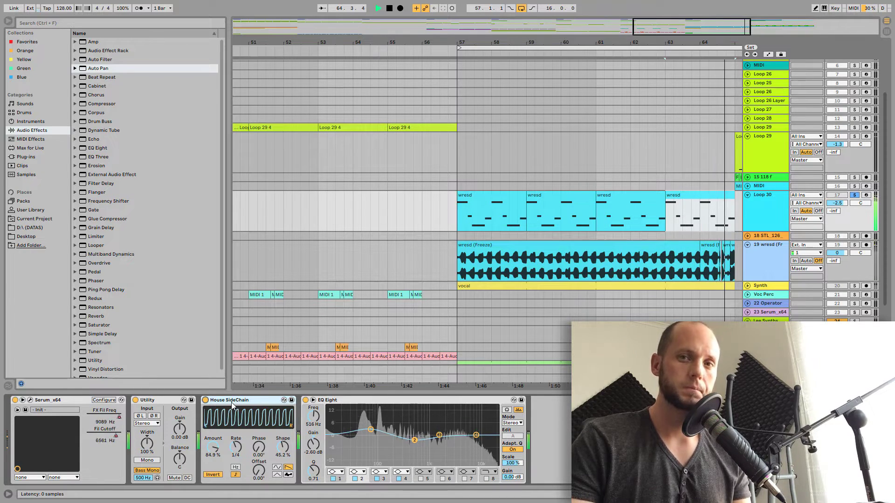
{"action": "key", "text": "space"}
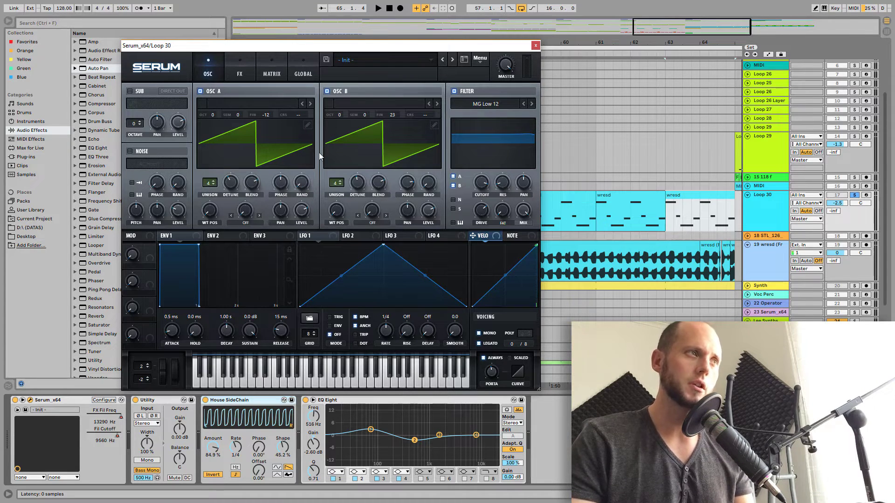
- Examine the unison, detune and phase settings of oscillators A and B in the Serum synth
{"action": "left_click", "coordinate": [234, 182]}
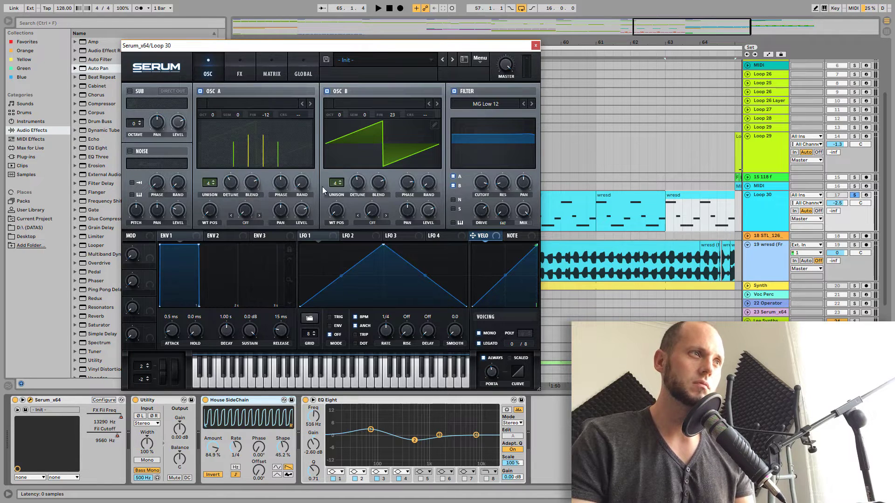
{"action": "left_click", "coordinate": [354, 180]}
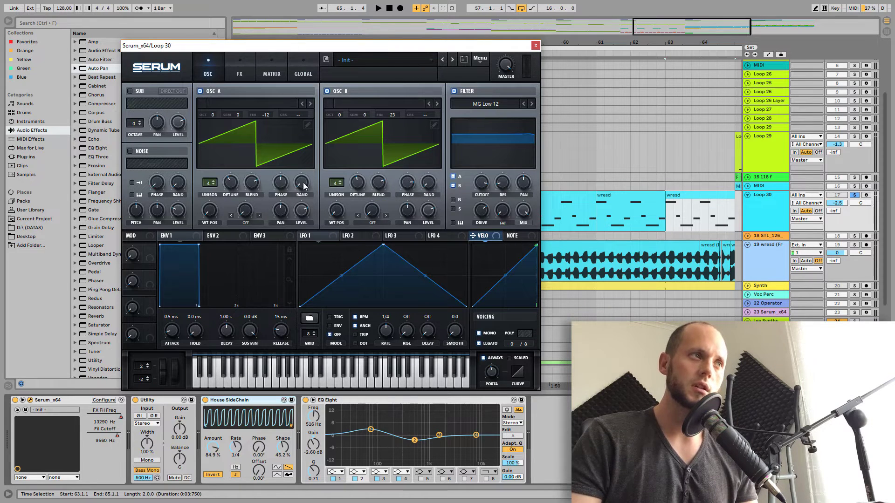
{"action": "mouse_move", "coordinate": [409, 188]}
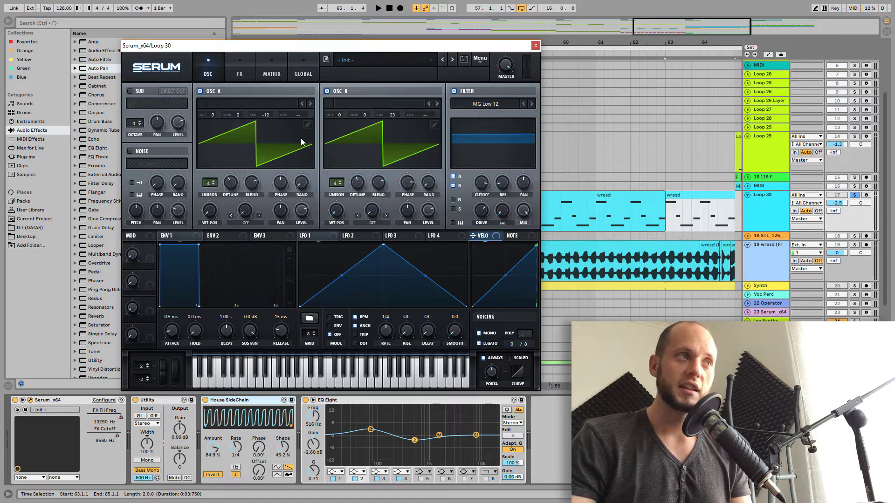
- Inspect the MG Low 12 filter's types and drive in Serum while auditioning the Loop 30 clip
{"action": "left_click", "coordinate": [485, 105]}
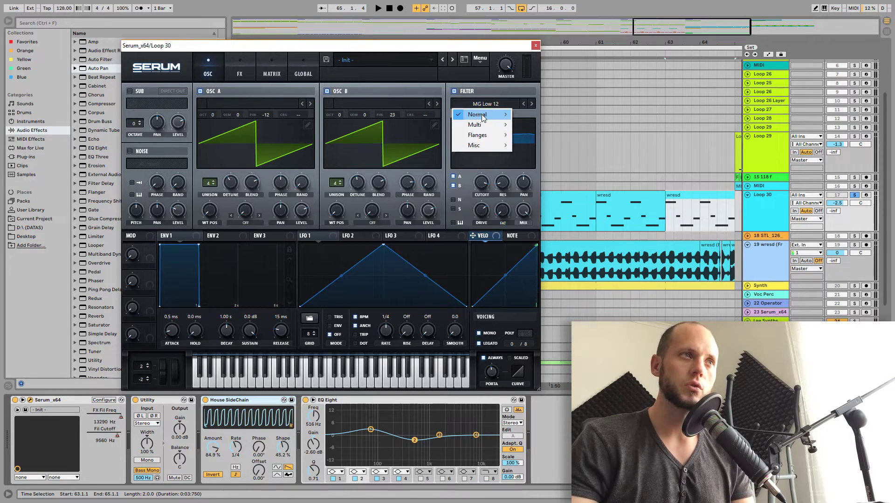
{"action": "mouse_move", "coordinate": [478, 114]}
{"action": "left_click", "coordinate": [481, 91]}
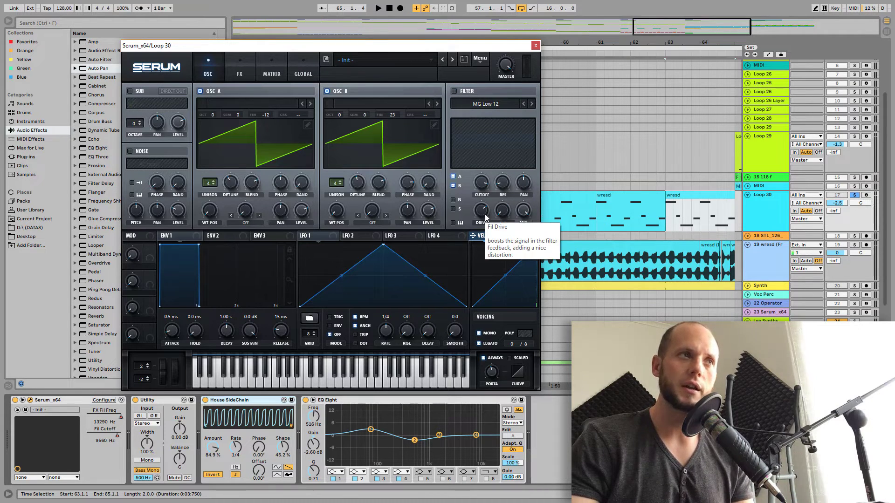
{"action": "key", "text": "space"}
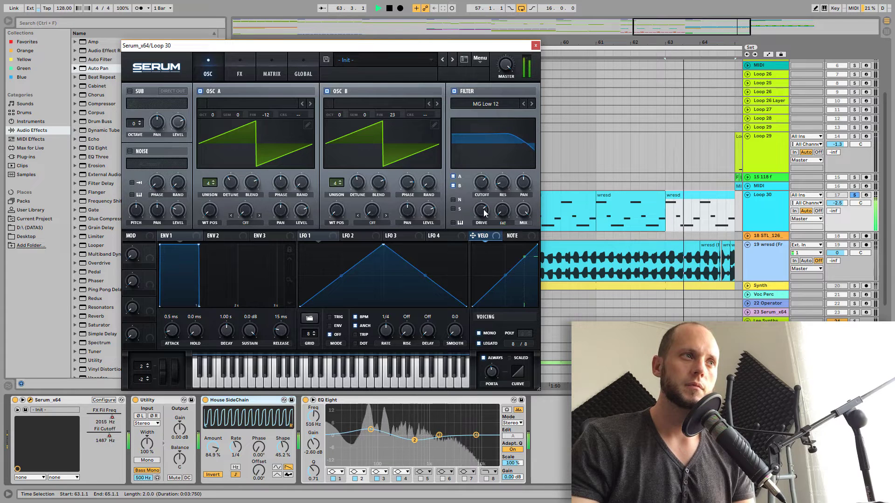
{"action": "mouse_move", "coordinate": [483, 210]}
{"action": "left_mouse_down"}
{"action": "mouse_move", "coordinate": [470, 123]}
{"action": "mouse_move", "coordinate": [484, 338]}
{"action": "mouse_move", "coordinate": [493, 223]}
{"action": "left_mouse_up"}
{"action": "key", "text": "space"}
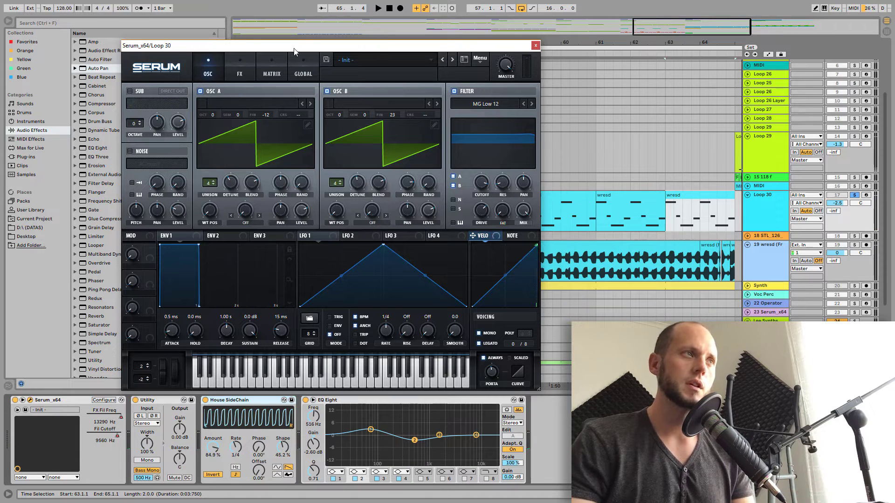
- Show Serum's effects rack and compare the playing loop with the Dimension effect on and off
{"action": "left_click", "coordinate": [228, 61]}
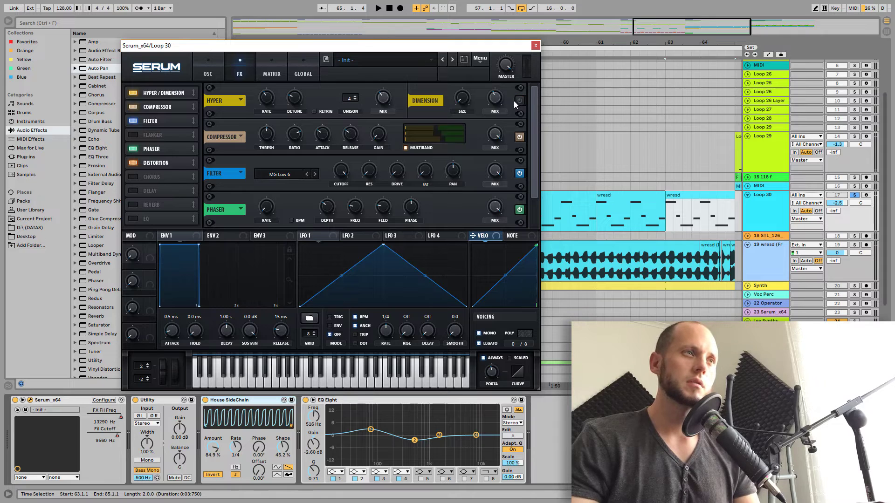
{"action": "key", "text": "space"}
{"action": "left_click", "coordinate": [519, 101]}
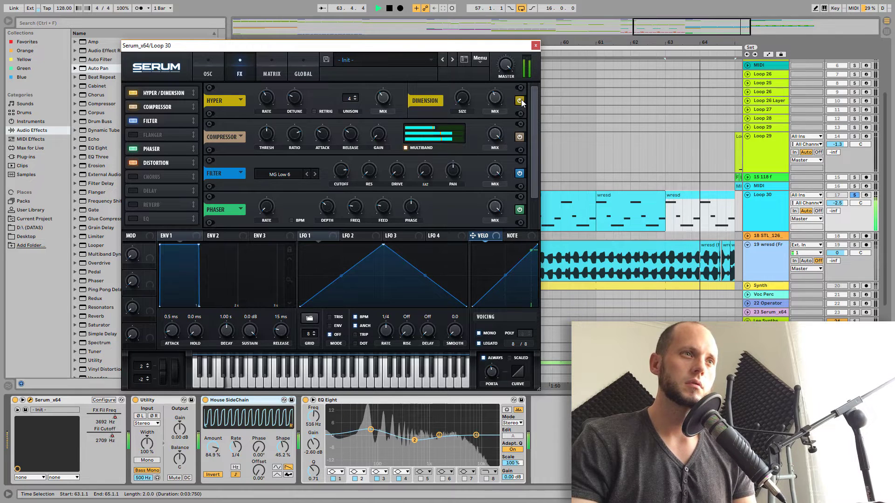
{"action": "left_click", "coordinate": [520, 101]}
{"action": "key", "text": "space"}
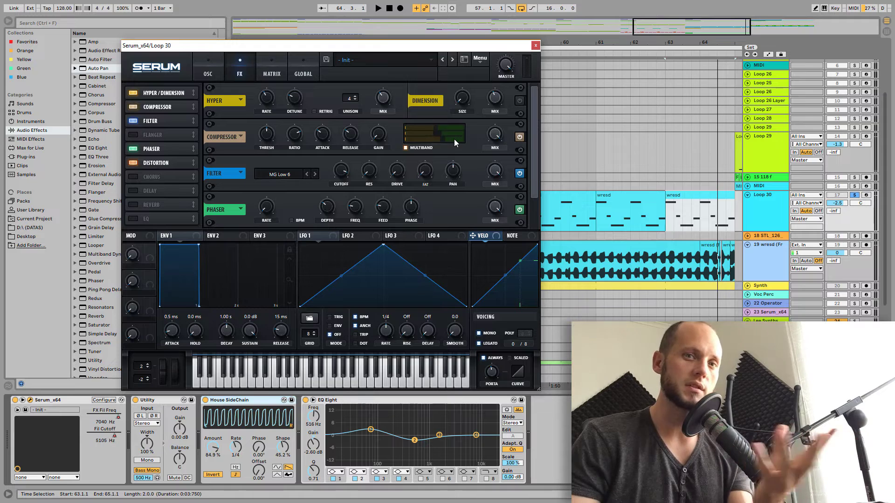
- Compare the playing loop with Serum's multiband Compressor bypassed and enabled
{"action": "key", "text": "space"}
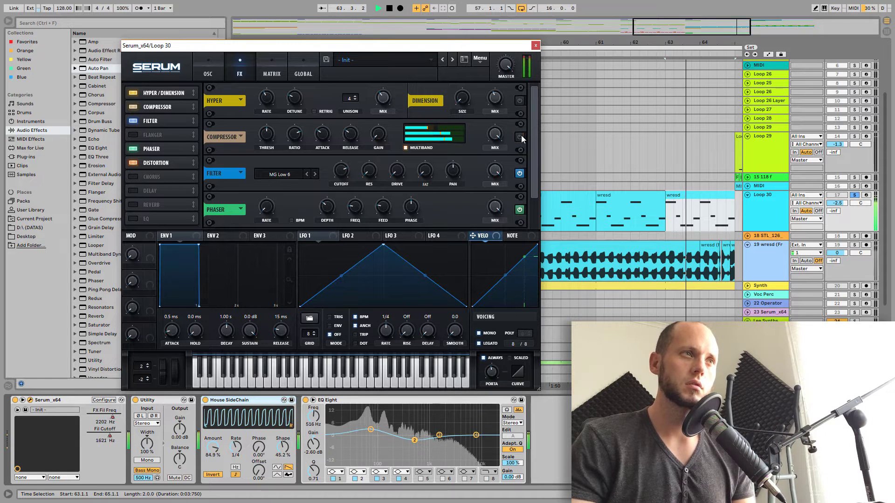
{"action": "left_click", "coordinate": [521, 136]}
{"action": "key", "text": "space"}
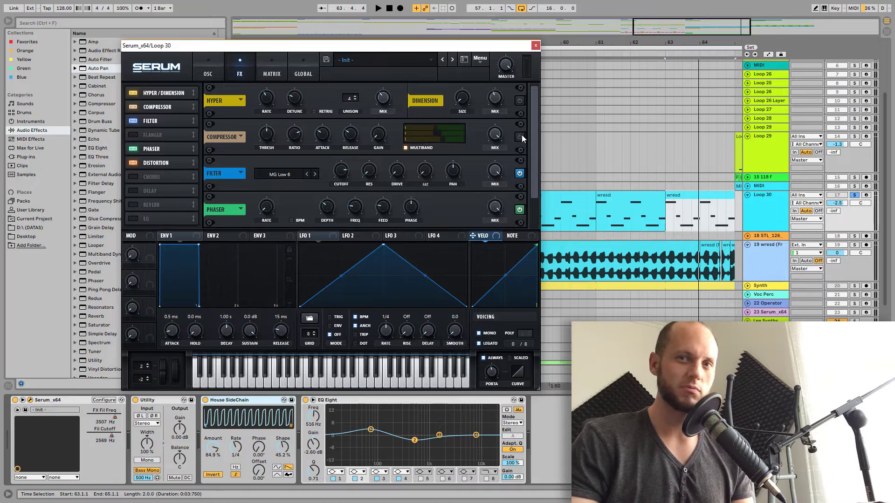
{"action": "key", "text": "space"}
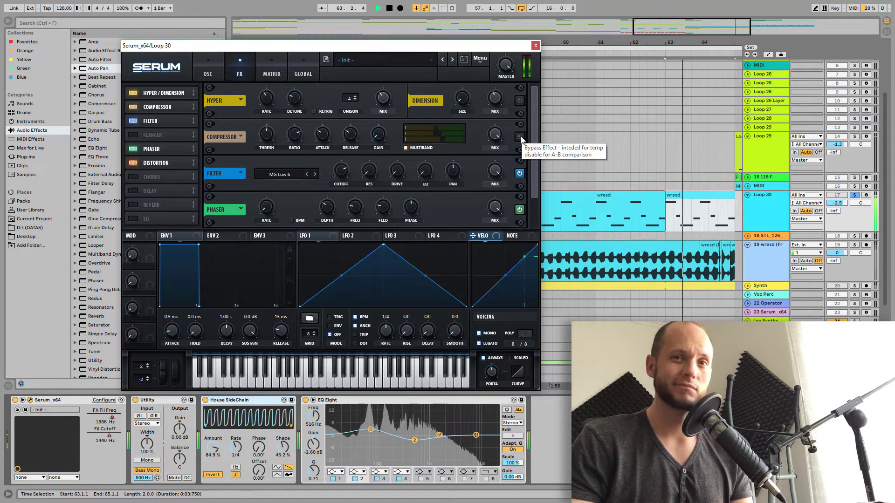
{"action": "left_click", "coordinate": [520, 137]}
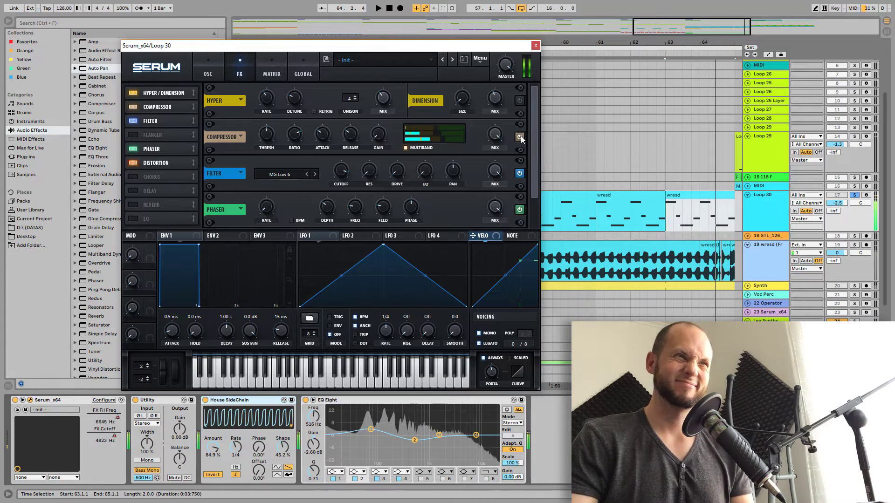
{"action": "key", "text": "space"}
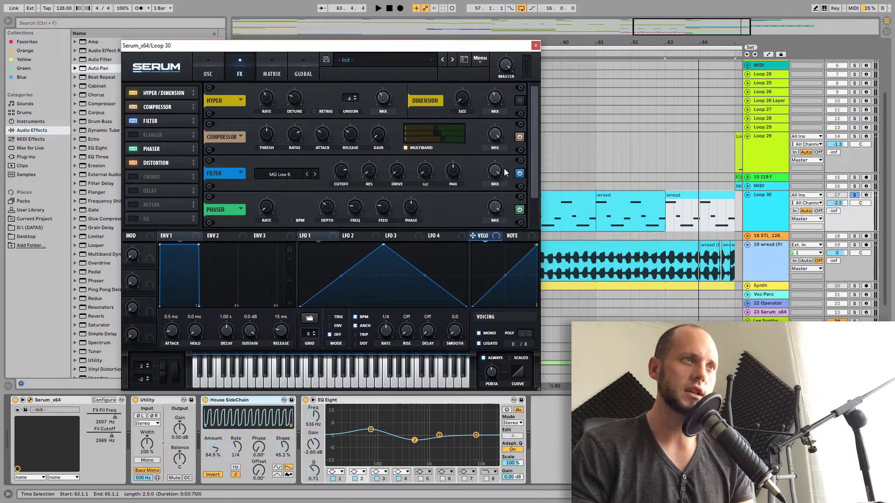
- Bypass the MG Low 6 filter in Serum's effects rack during playback and switch it back on
{"action": "left_click", "coordinate": [518, 174]}
{"action": "key", "text": "space"}
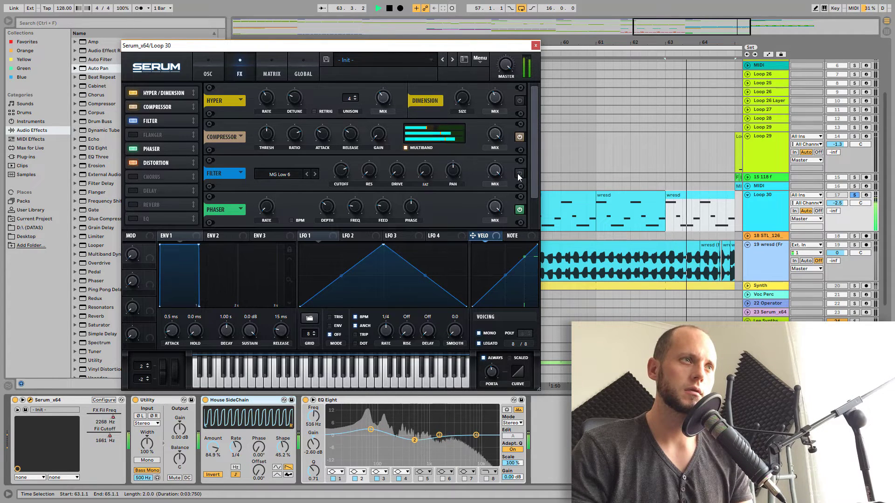
{"action": "left_click", "coordinate": [518, 173]}
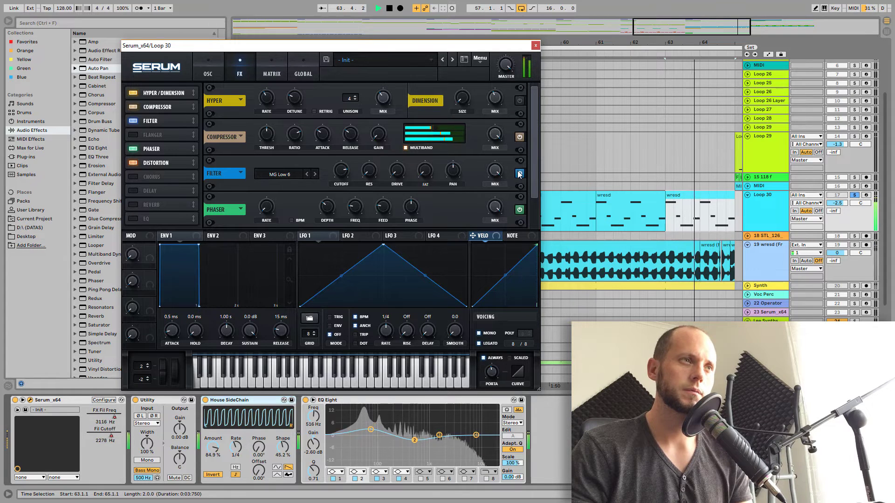
{"action": "key", "text": "space"}
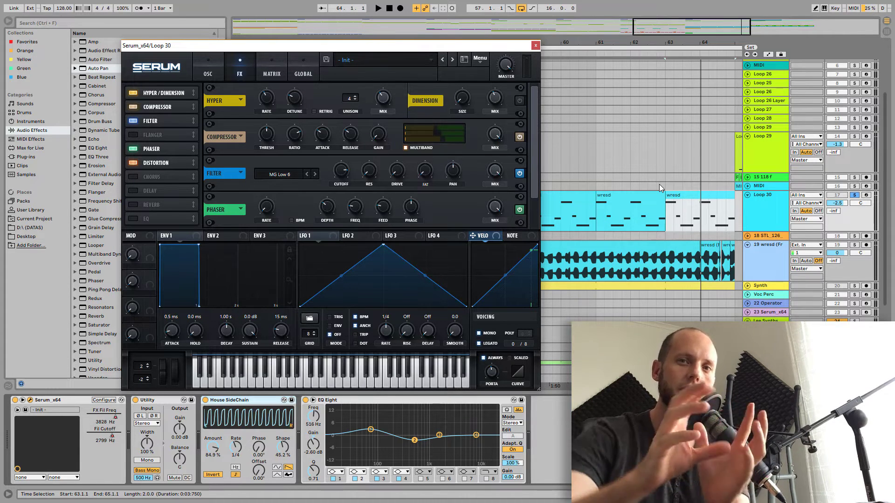
- Repeat the effects filter comparison during playback, continuing from the wresd clip at bar 59
{"action": "key", "text": "space"}
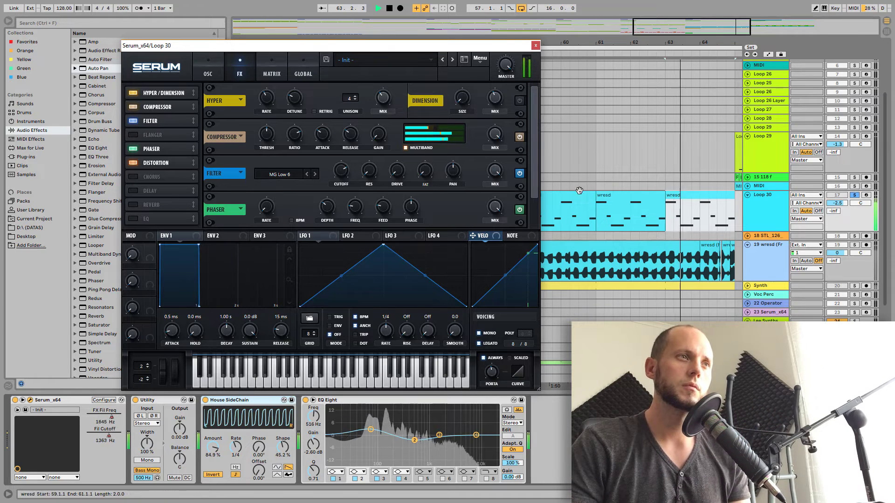
{"action": "left_click", "coordinate": [519, 173]}
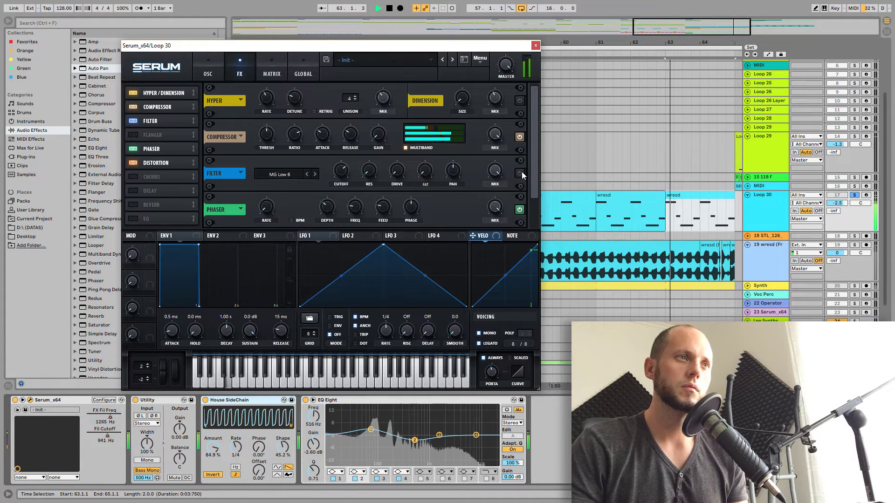
{"action": "left_click", "coordinate": [567, 202]}
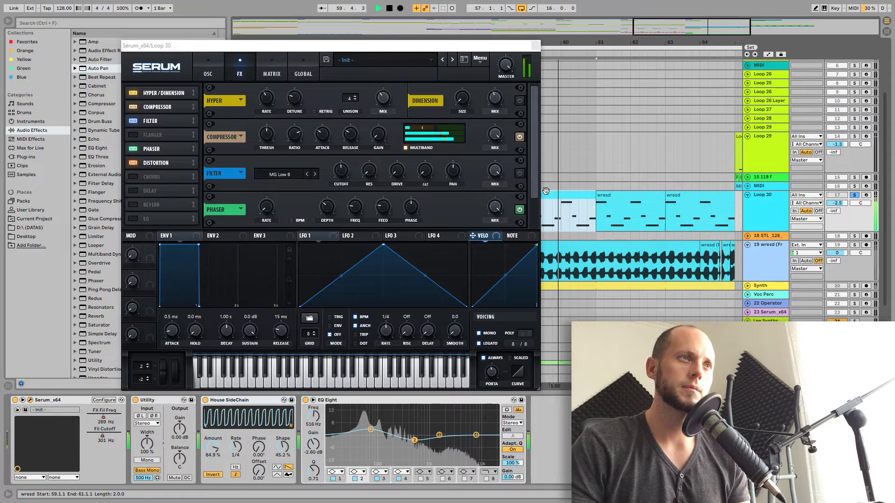
{"action": "left_click", "coordinate": [519, 173]}
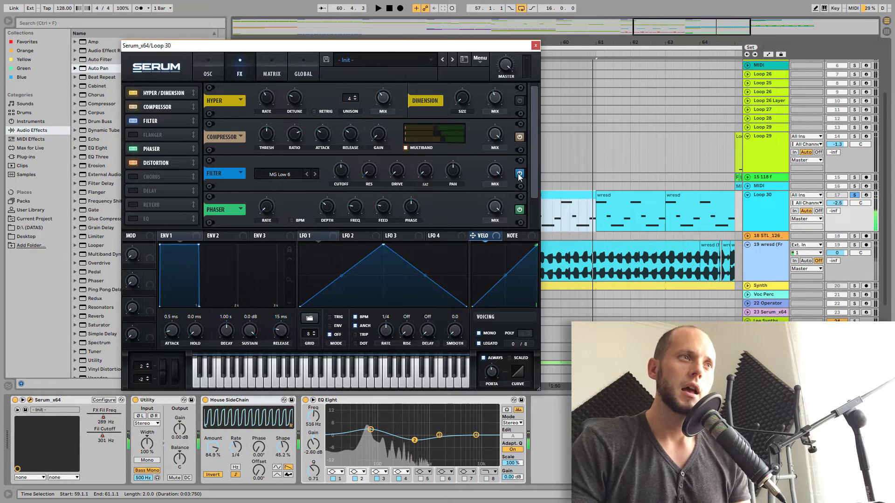
- Show Serum's oscillator-section filter, return to the effects rack and move the Serum window off the first wresd clip
{"action": "left_click", "coordinate": [212, 63]}
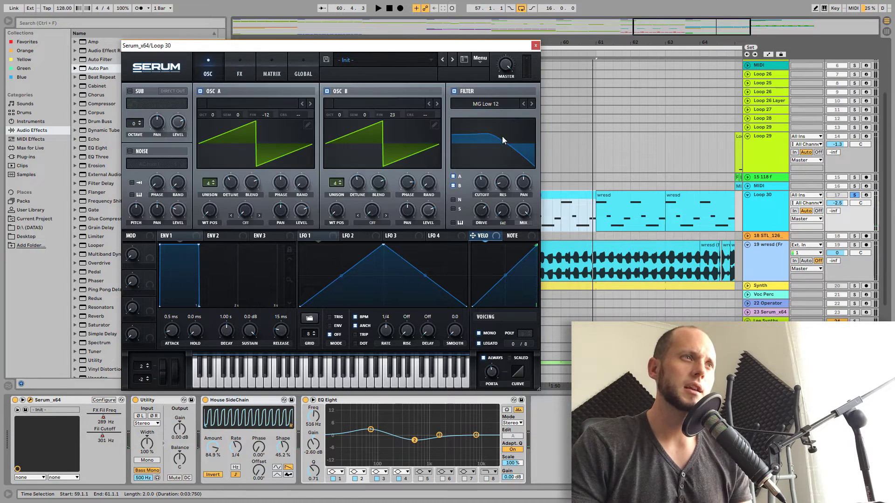
{"action": "left_click", "coordinate": [239, 66]}
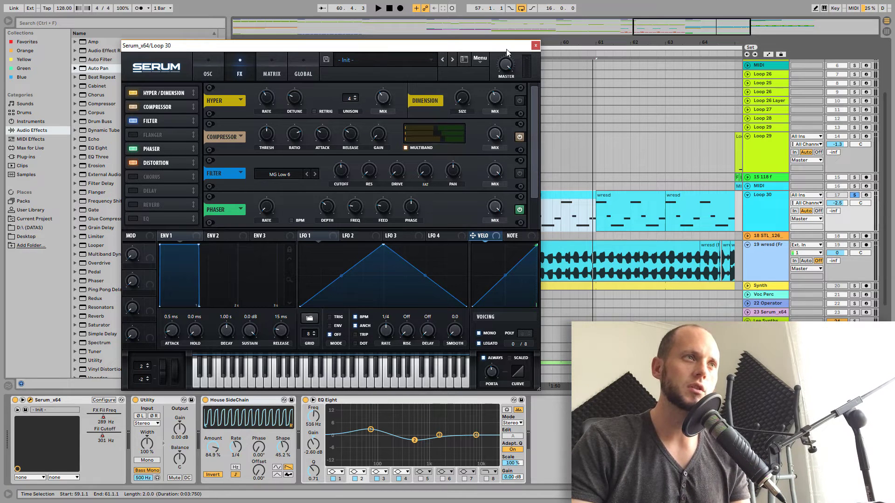
{"action": "left_click_drag", "start_coordinate": [507, 49], "coordinate": [406, 60]}
- Audition Loop 30 from bar 57 and from bar 64 with Serum's effects filter bypassed
{"action": "left_click", "coordinate": [502, 195]}
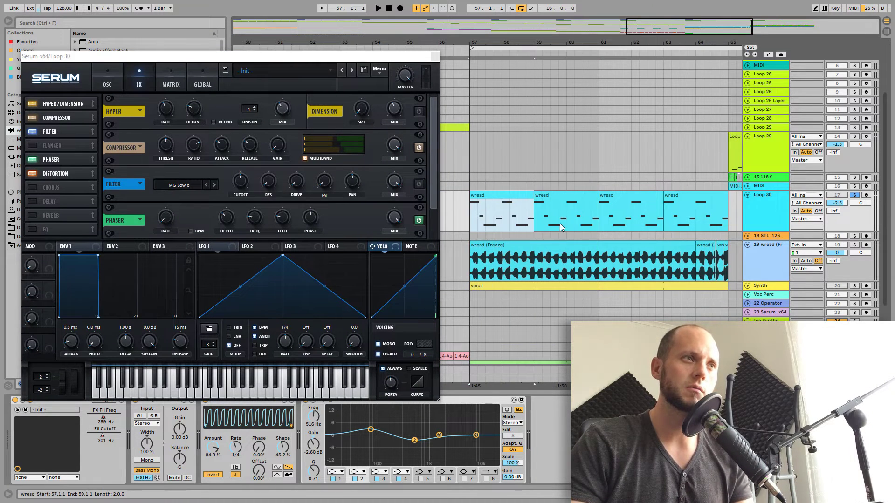
{"action": "key", "text": "space"}
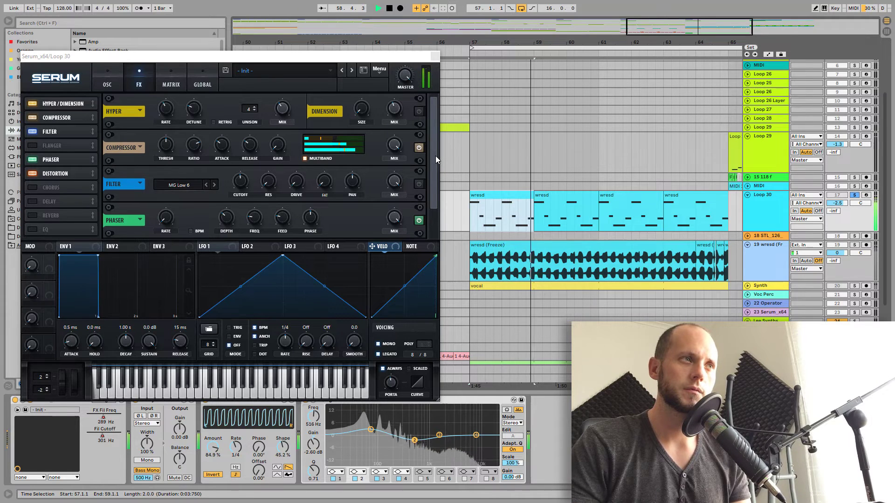
{"action": "key", "text": "space"}
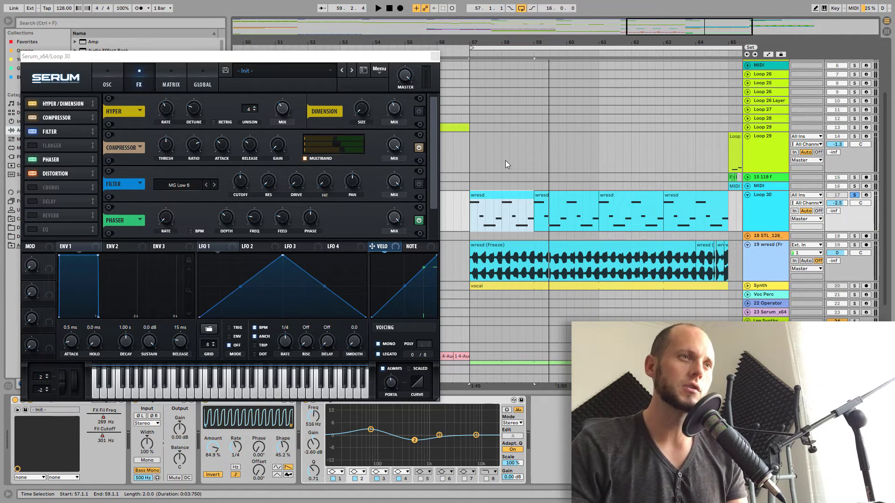
{"action": "left_click", "coordinate": [698, 225]}
{"action": "key", "text": "space"}
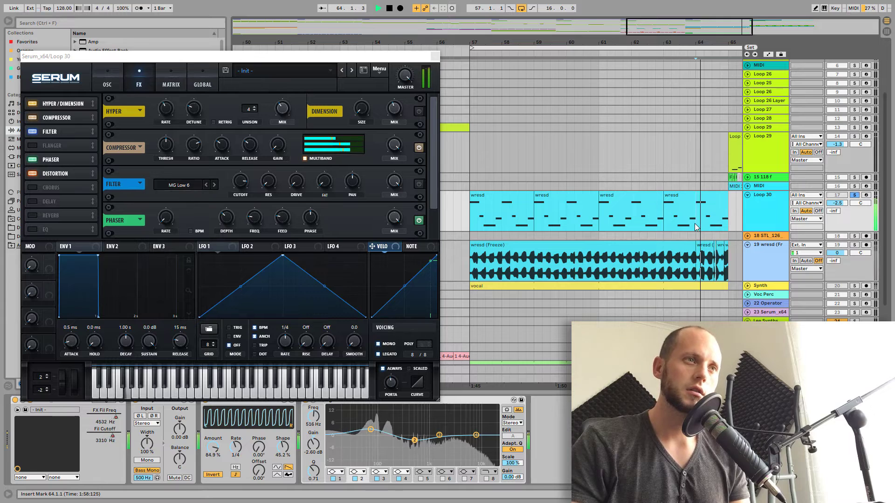
{"action": "key", "text": "space"}
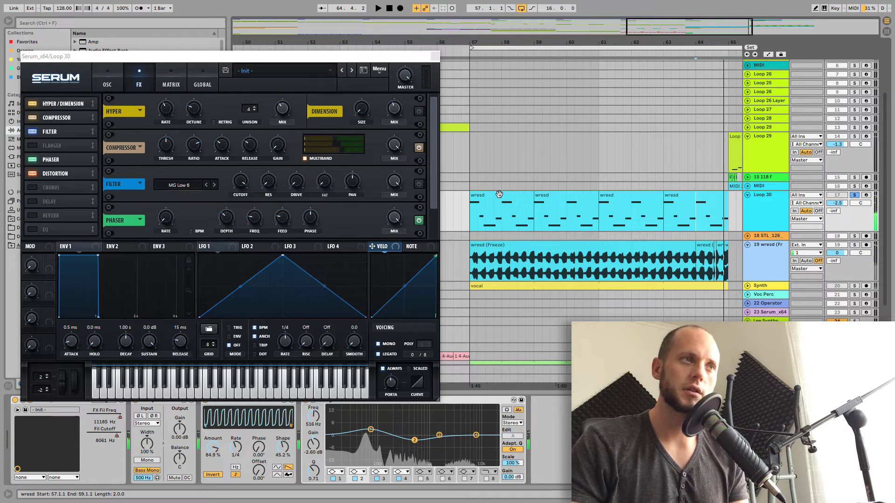
{"action": "left_click", "coordinate": [498, 195]}
{"action": "key", "text": "space"}
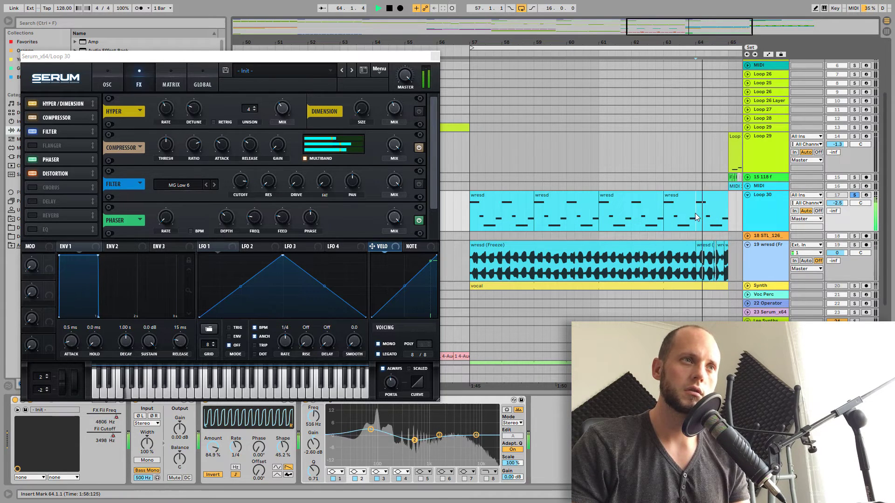
{"action": "key", "text": "space"}
- Switch Serum's effects filter back on and audition Loop 30 from the first wresd clip at bar 57
{"action": "left_click", "coordinate": [418, 184]}
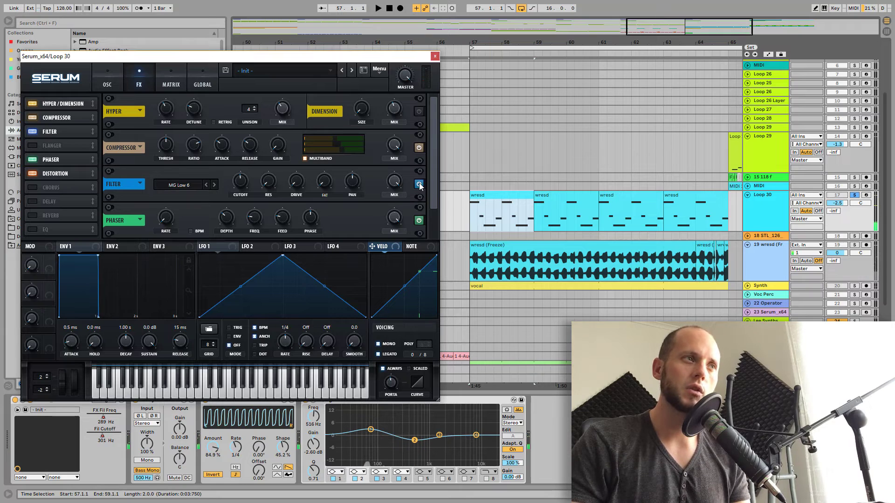
{"action": "left_click", "coordinate": [516, 196]}
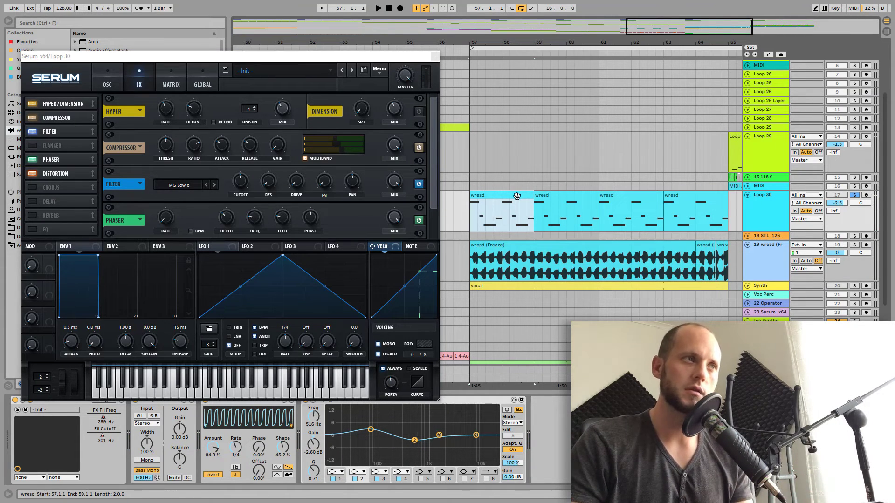
{"action": "key", "text": "space"}
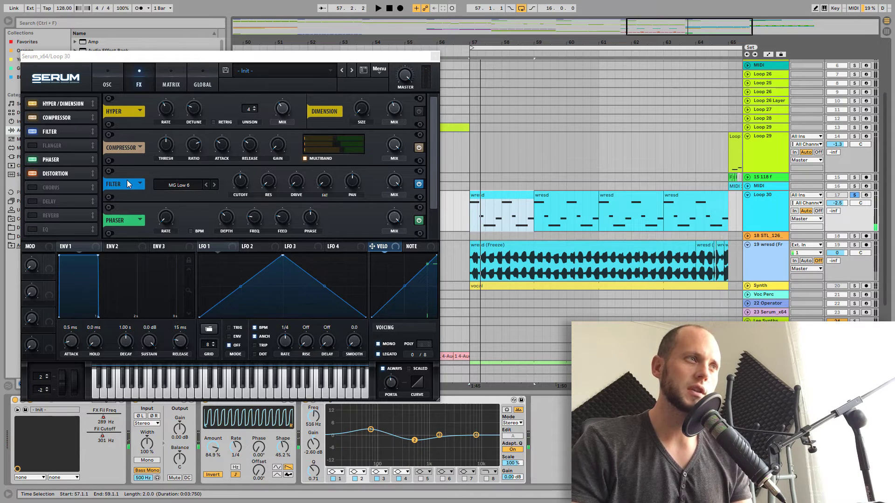
- Bypass the phaser in Serum's effects rack and audition Loop 30 from the last wresd clip at bar 63
{"action": "left_click_drag", "start_coordinate": [435, 180], "coordinate": [426, 208]}
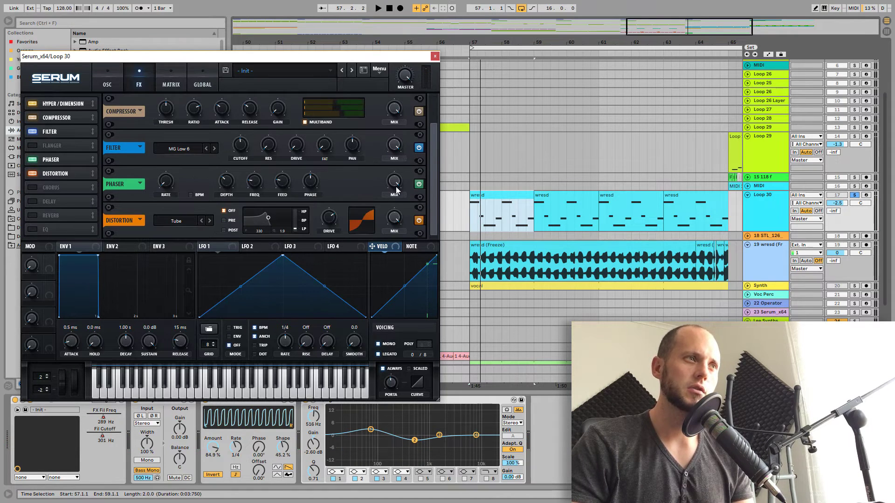
{"action": "left_click", "coordinate": [418, 184]}
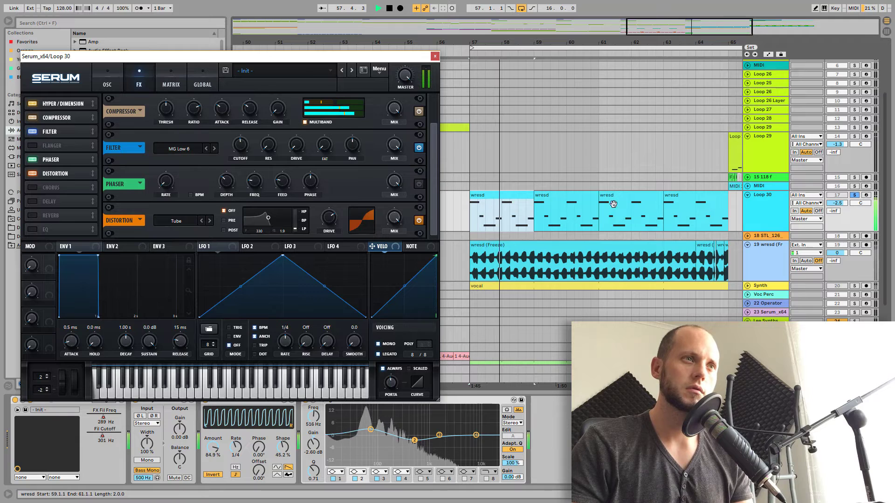
{"action": "left_click", "coordinate": [682, 200]}
{"action": "key", "text": "space"}
{"action": "key", "text": "space"}
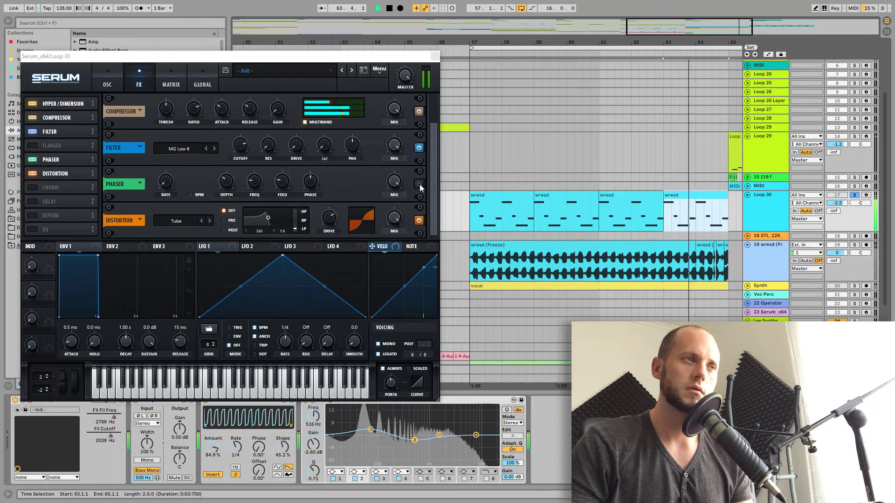
- Compare the sound with Serum's phaser on and bypassed during playback, and stop with the phaser switched on
{"action": "left_click", "coordinate": [419, 185]}
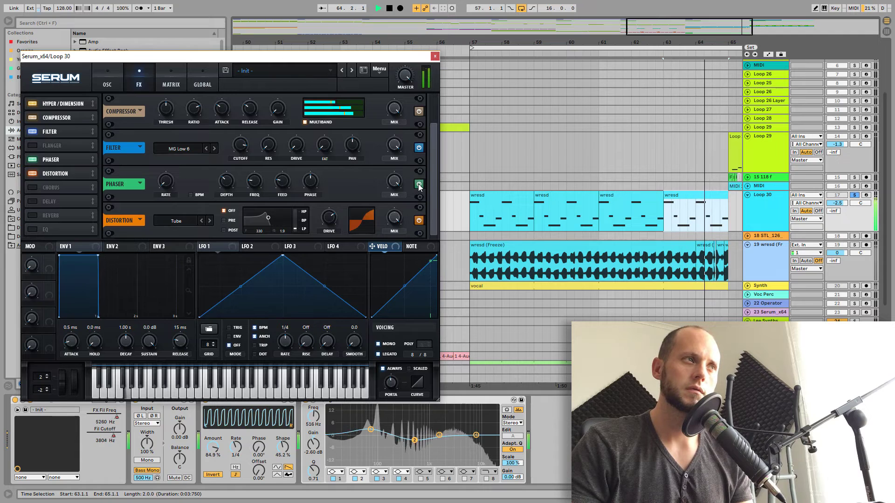
{"action": "left_click", "coordinate": [419, 185]}
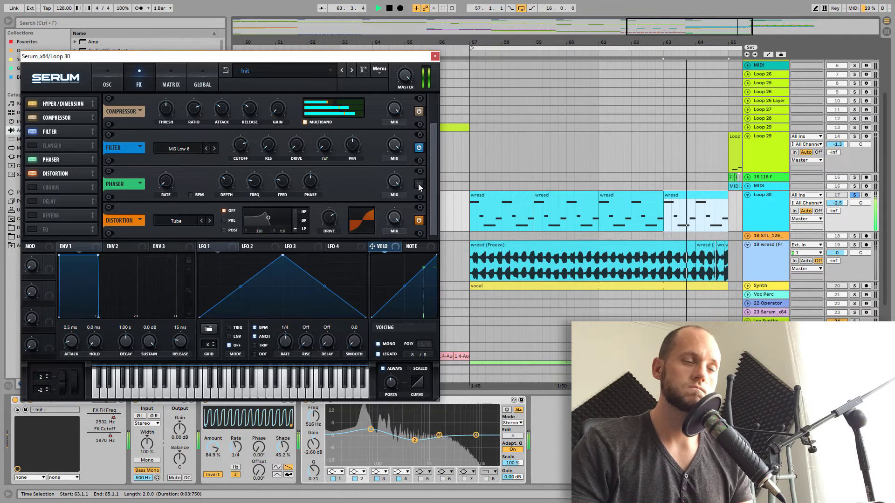
{"action": "left_click", "coordinate": [418, 184]}
{"action": "key", "text": "space"}
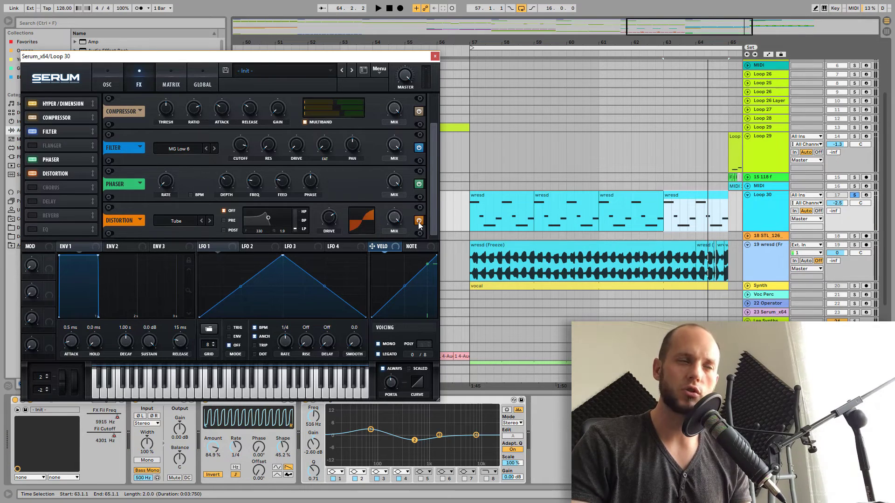
- Play the last wresd clip while bypassing Serum's Tube distortion and switching it back on
{"action": "key", "text": "space"}
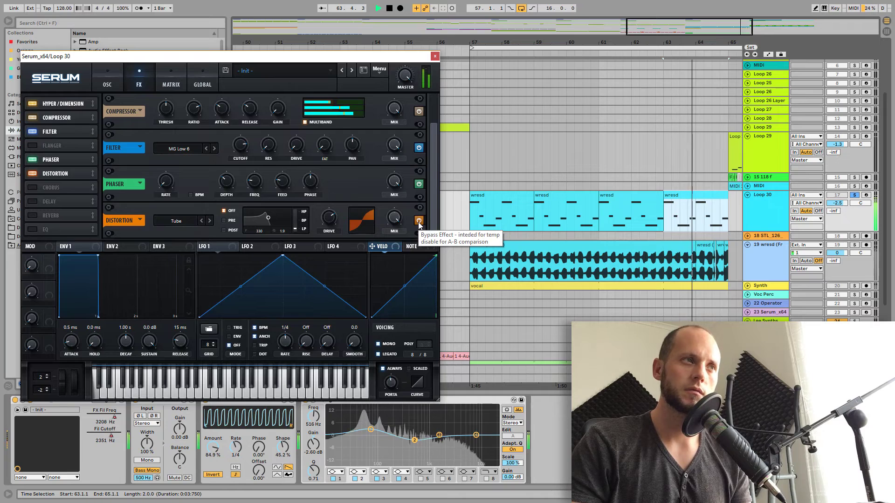
{"action": "left_click", "coordinate": [418, 222]}
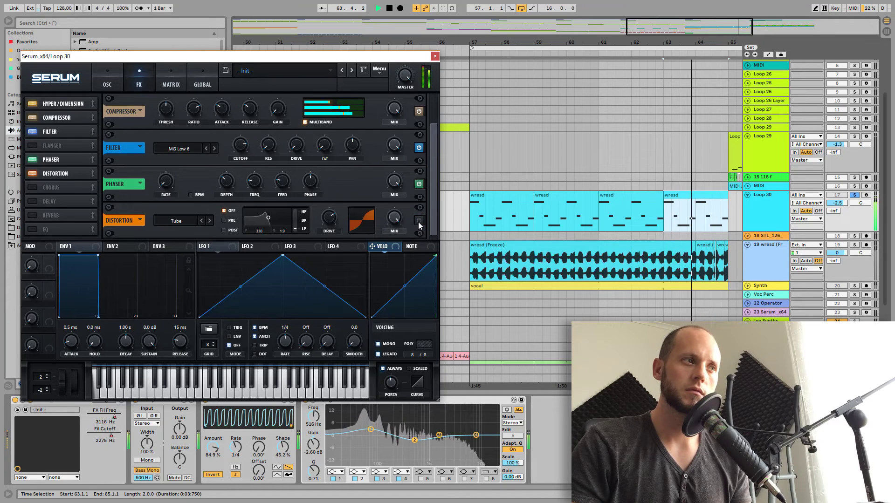
{"action": "left_click", "coordinate": [418, 222]}
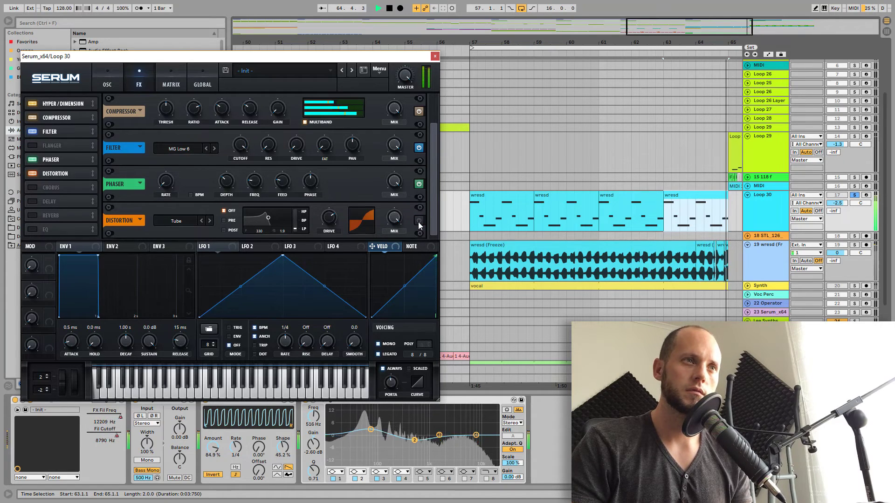
- Bypass the MG Low 6 effects filter during playback, stop and switch the filter back on
{"action": "left_click", "coordinate": [418, 148]}
{"action": "key", "text": "space"}
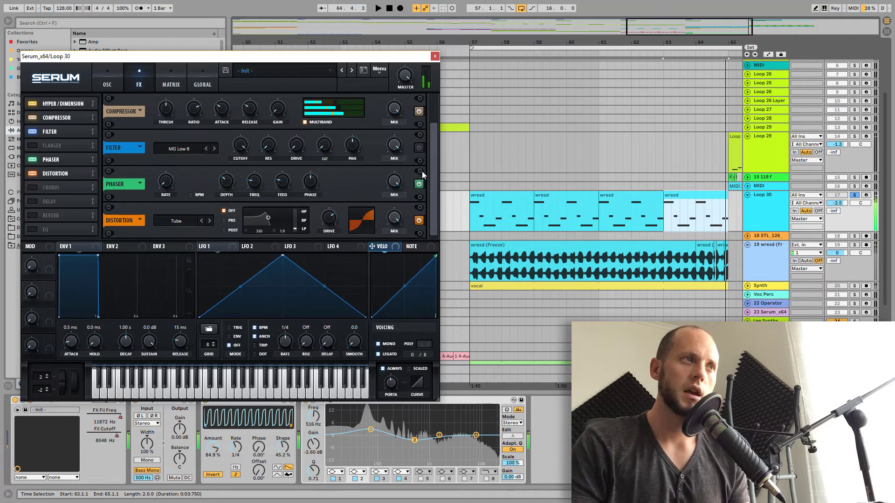
{"action": "left_click", "coordinate": [418, 148]}
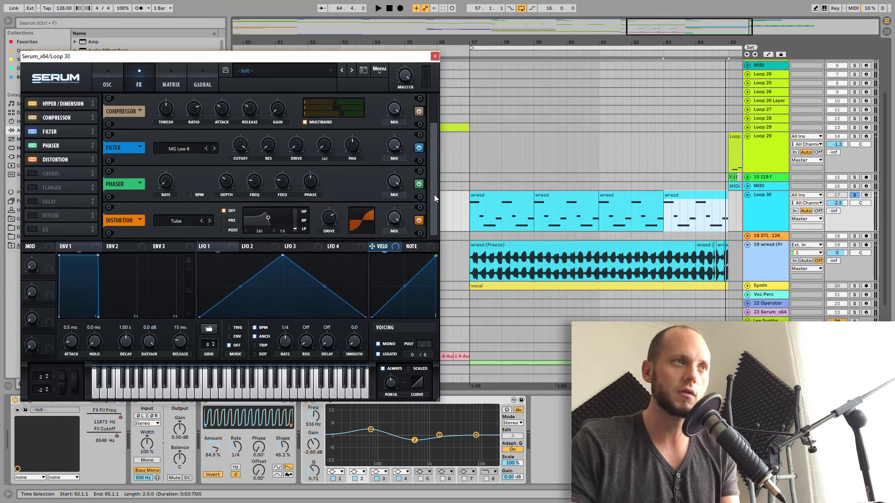
- Close the Serum window and play the Loop 29 5 clip from bar 65 with the Loop 29 track soloed
{"action": "mouse_move", "coordinate": [434, 194]}
{"action": "left_mouse_down"}
{"action": "mouse_move", "coordinate": [435, 152]}
{"action": "mouse_move", "coordinate": [434, 195]}
{"action": "left_mouse_up"}
{"action": "left_click", "coordinate": [435, 56]}
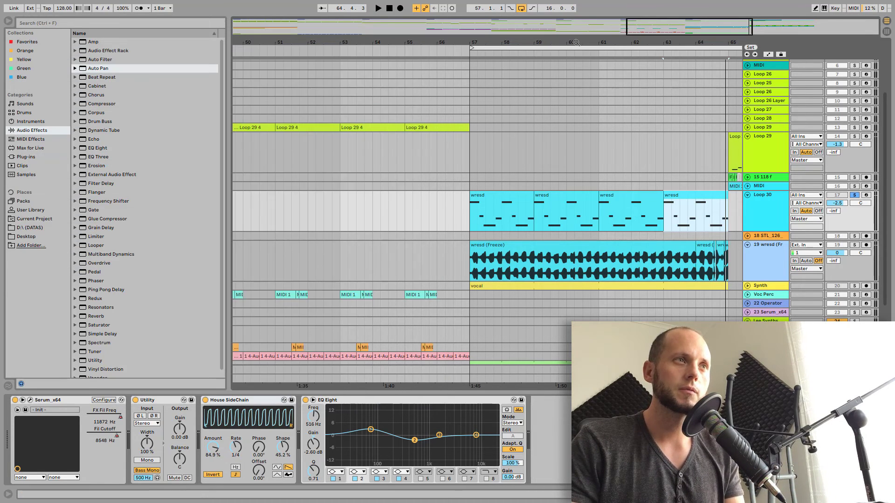
{"action": "left_click_drag", "start_coordinate": [578, 43], "coordinate": [365, 28]}
{"action": "left_click", "coordinate": [536, 137]}
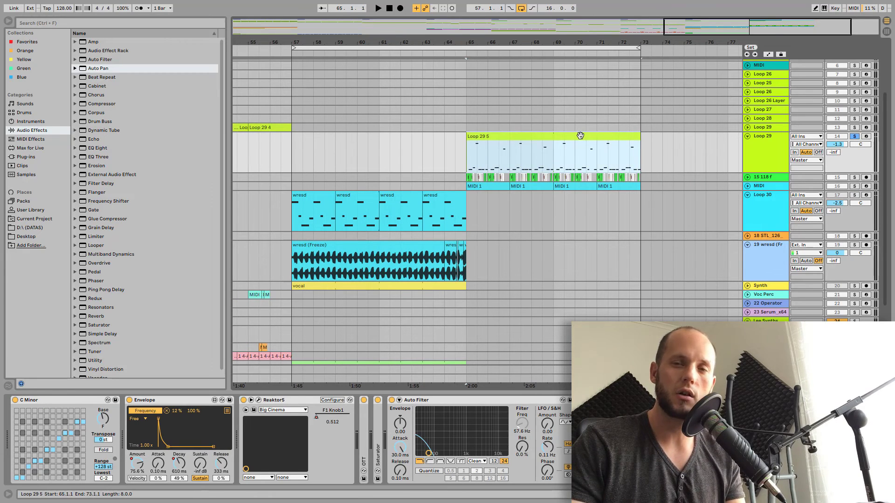
{"action": "key", "text": "space"}
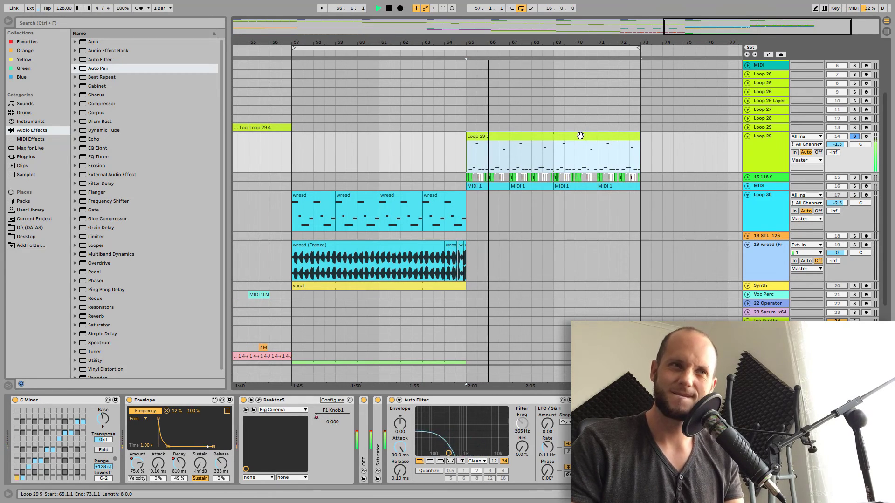
- Toggle the Loop 29 track's solo during playback to compare it with the full mix, and stop with the solo off
{"action": "left_click", "coordinate": [855, 137]}
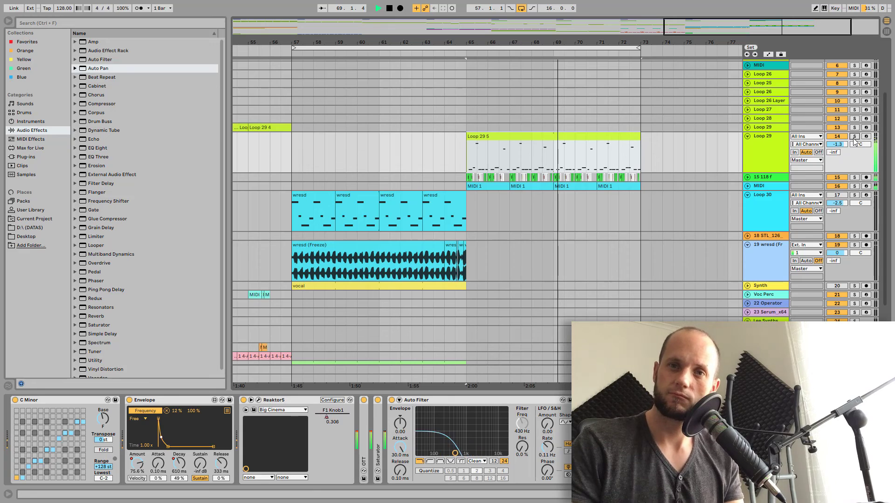
{"action": "left_click", "coordinate": [854, 137]}
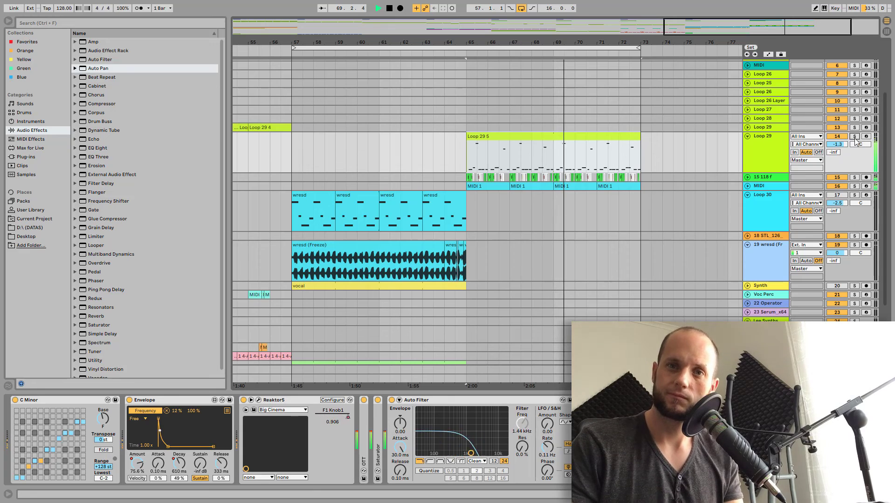
{"action": "left_click", "coordinate": [778, 136]}
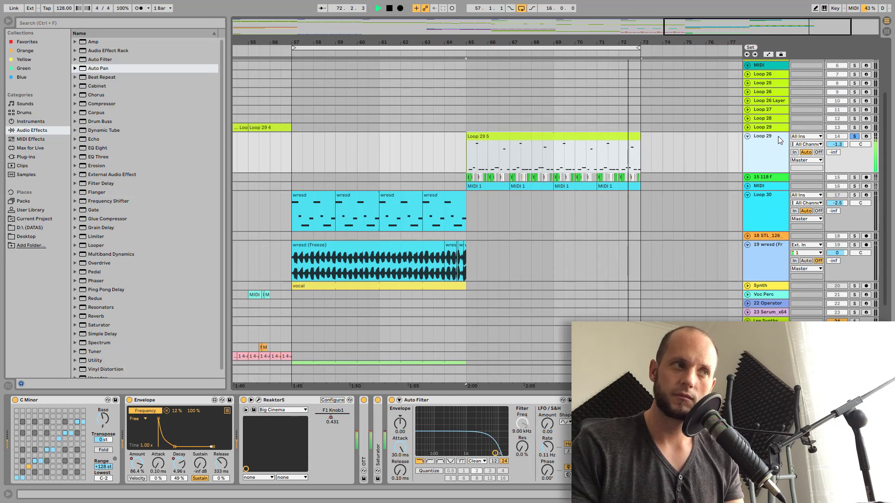
{"action": "key", "text": "space"}
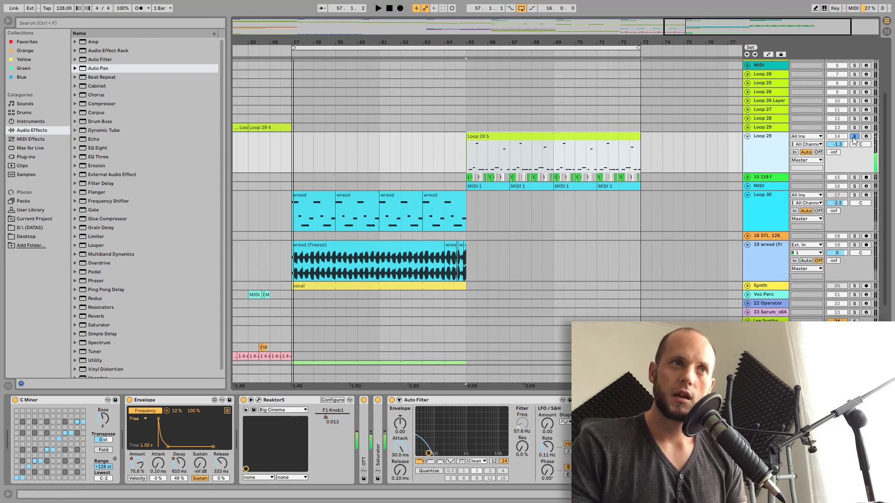
{"action": "left_click", "coordinate": [854, 136]}
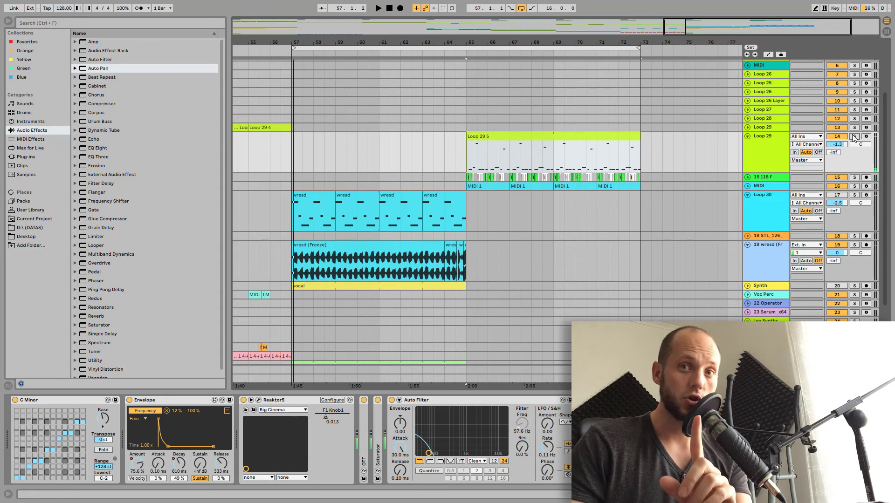